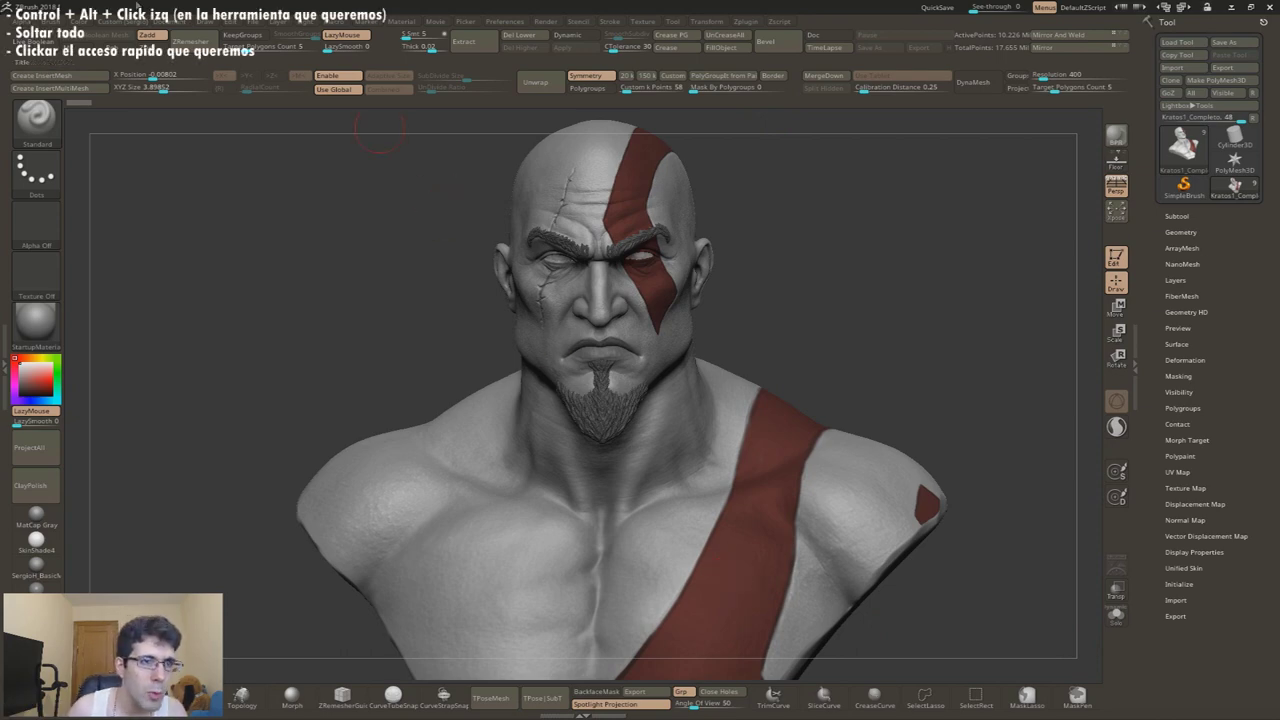
# - Open the brush picker from the left-shelf brush thumbnail to show Quick Pick and 3D Sculpting Brushes
pyautogui.click(117, 30)
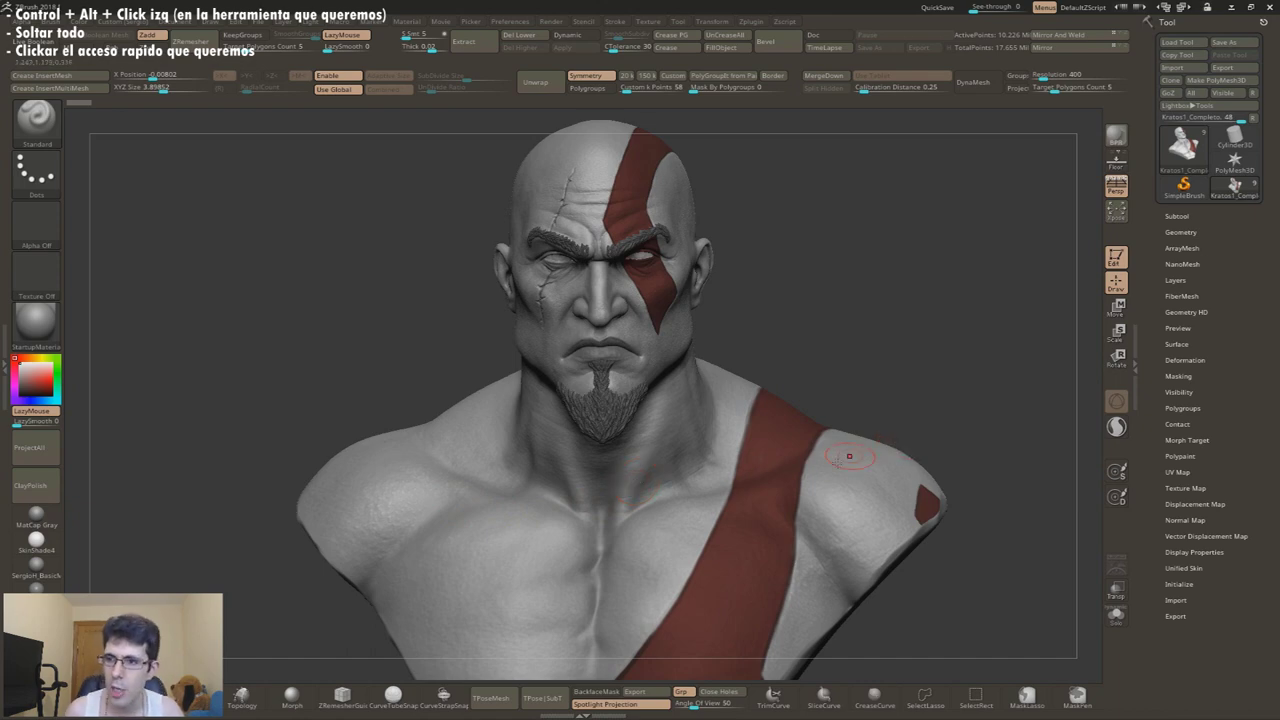
pyautogui.click(36, 118)
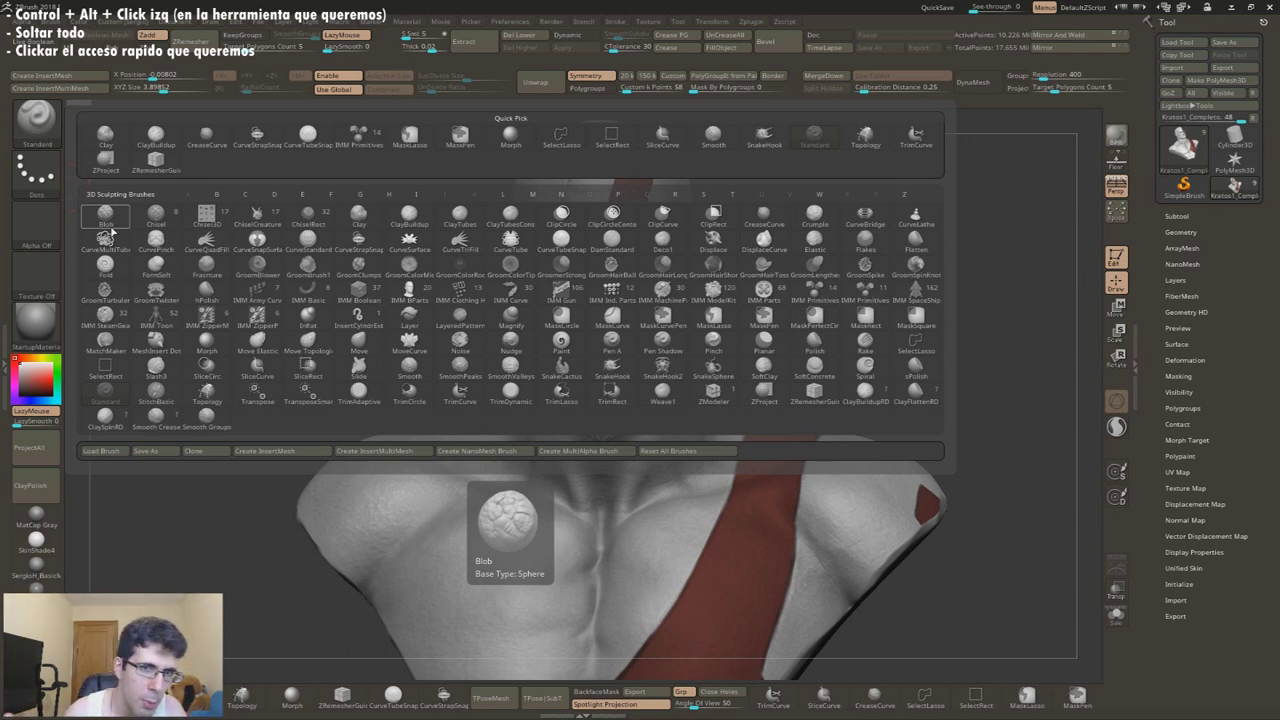
# - Assign hotkey 1 to the Blob brush, then press 1 to switch to Blob
pyautogui.press('ctrl')
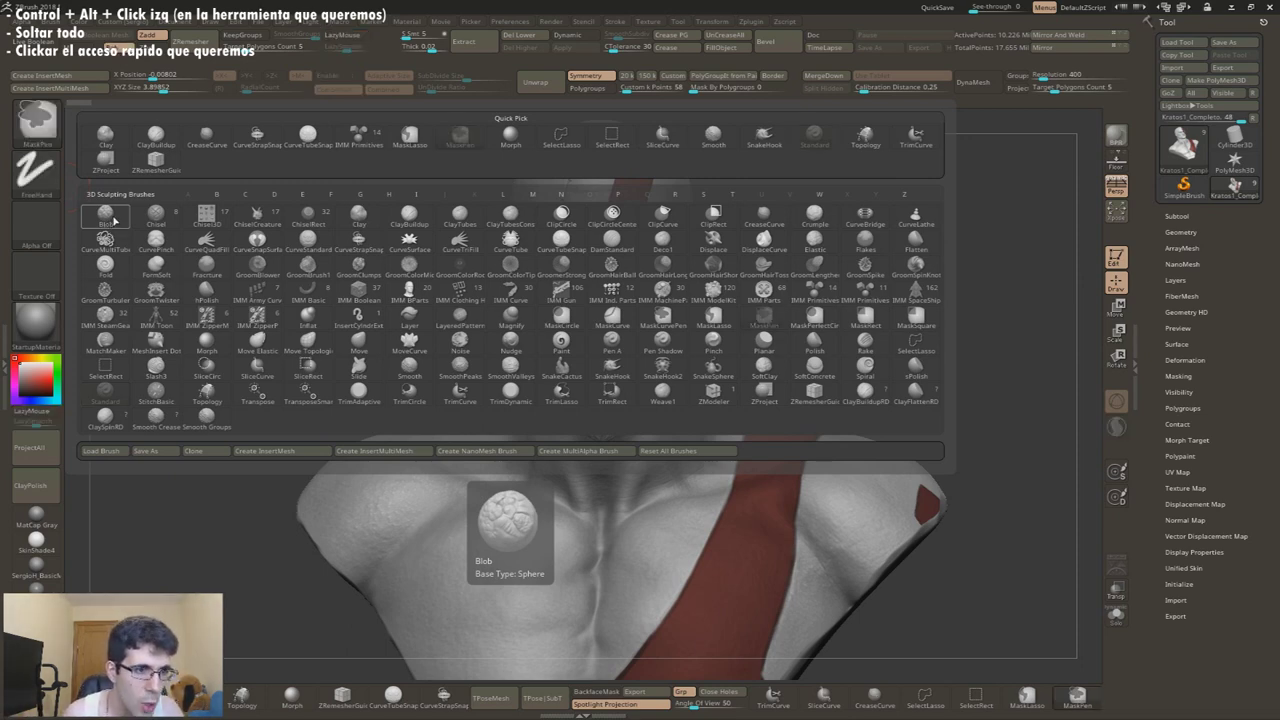
pyautogui.keyDown('ctrl'); pyautogui.keyDown('alt'); pyautogui.click(115, 222); pyautogui.keyUp('alt'); pyautogui.keyUp('ctrl')
pyautogui.press('1')
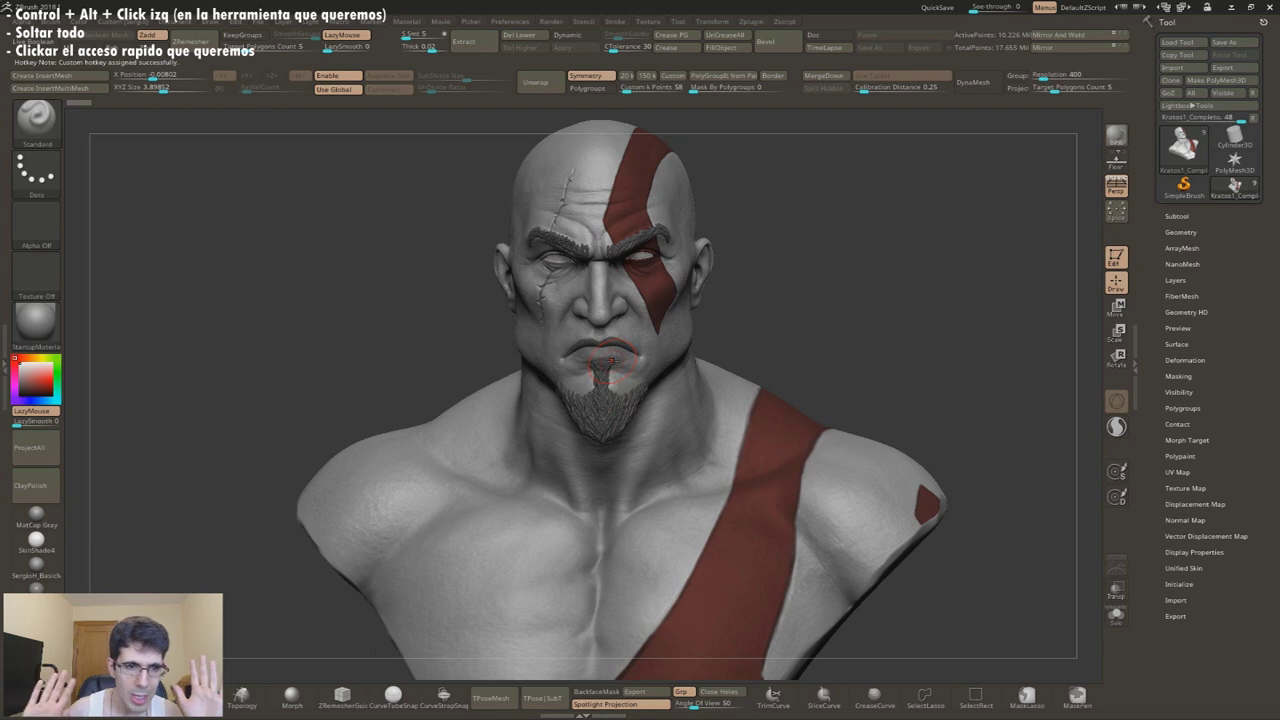
pyautogui.press('1')
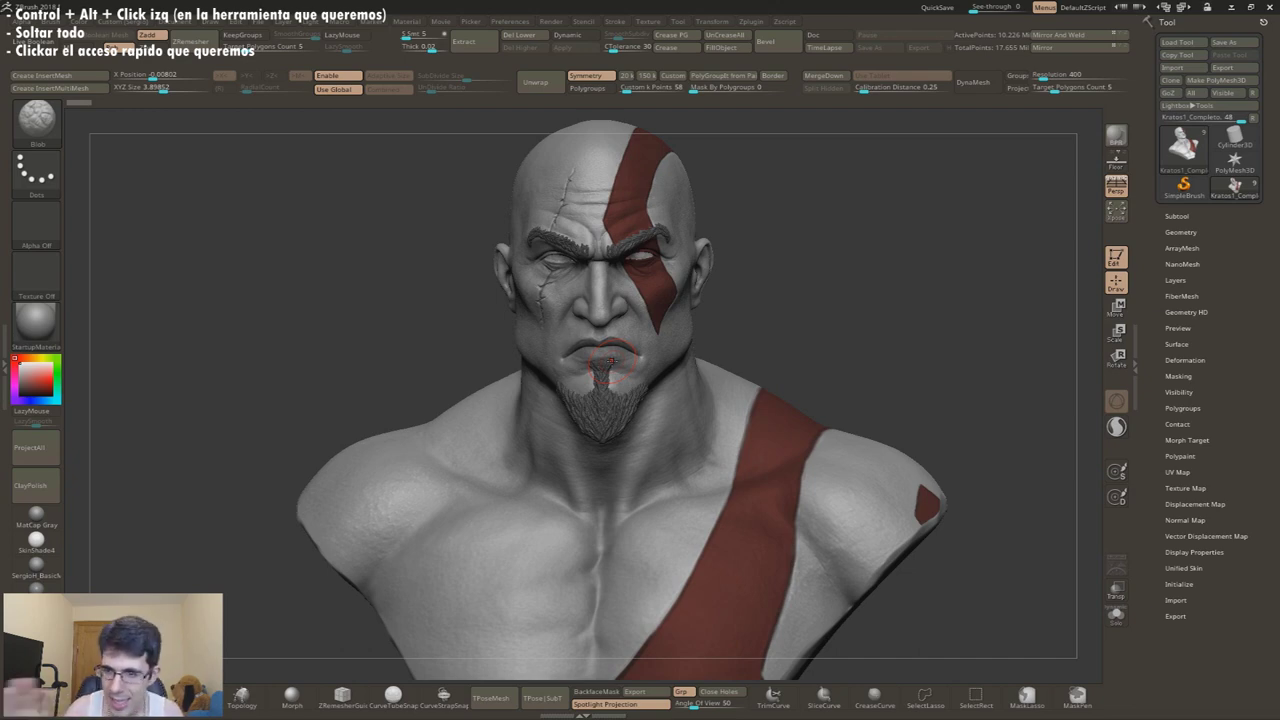
# - Assign the L key to LazyMouse, accept replacing its old assignment, and test toggling it
pyautogui.click(614, 21)
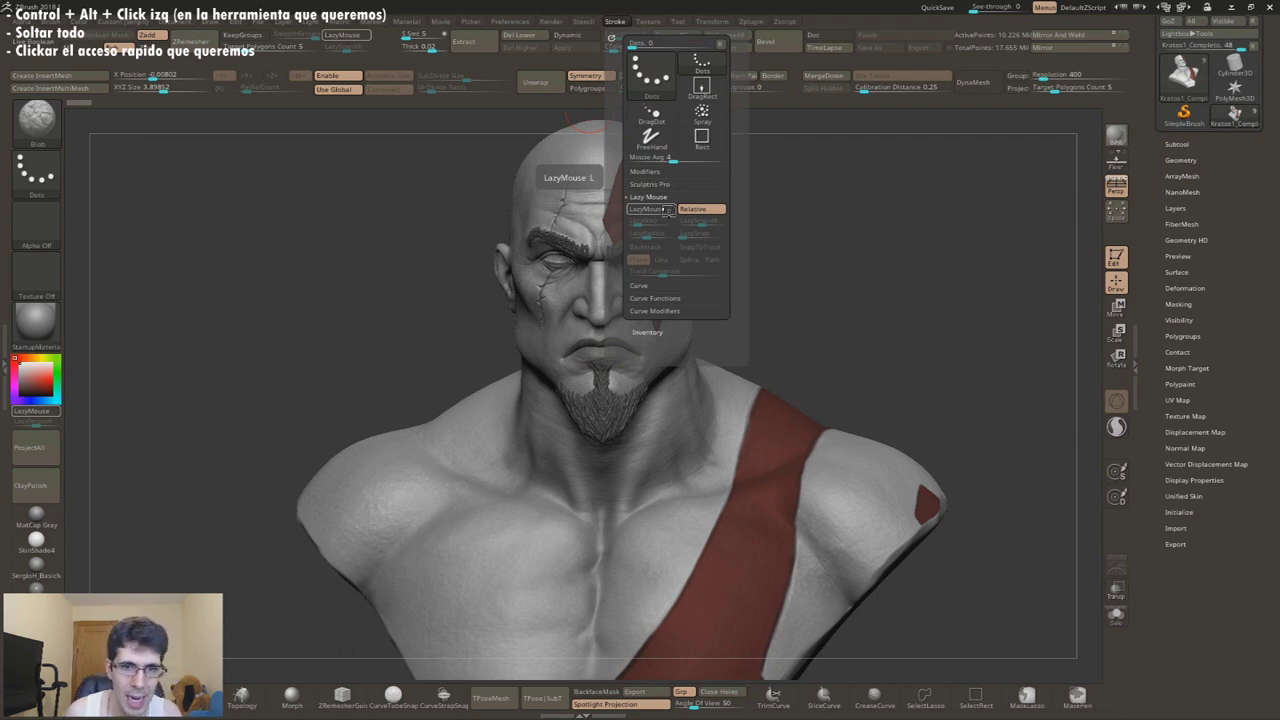
pyautogui.keyDown('ctrl'); pyautogui.keyDown('alt'); pyautogui.moveTo(667, 210); pyautogui.dragTo(341, 35); pyautogui.keyUp('alt'); pyautogui.keyUp('ctrl')
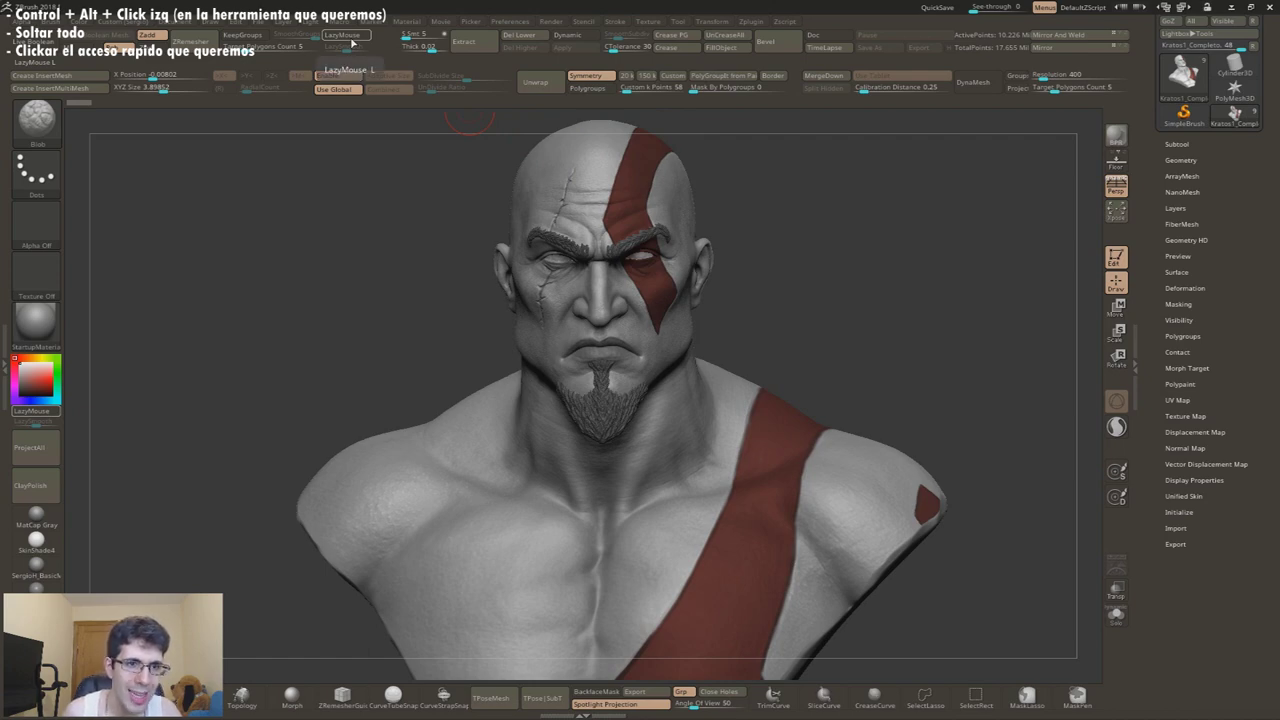
pyautogui.press('ctrl')
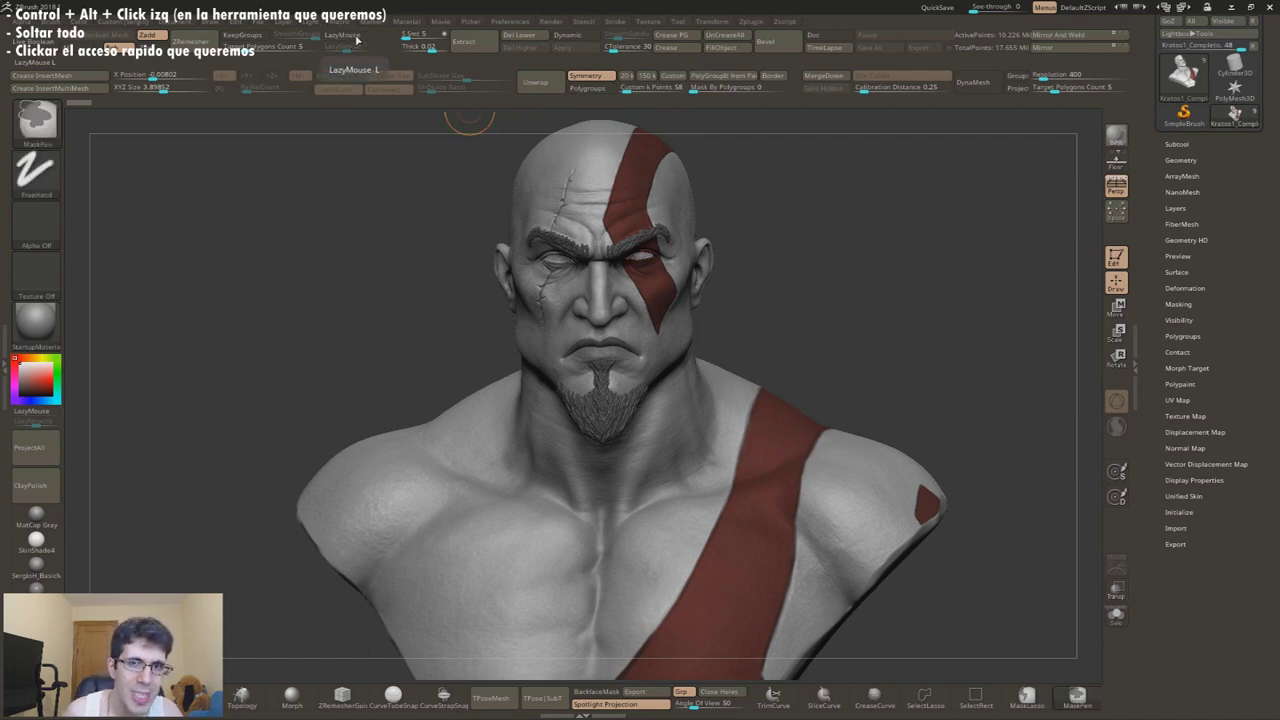
pyautogui.keyDown('ctrl'); pyautogui.keyDown('alt'); pyautogui.click(356, 38); pyautogui.keyUp('alt'); pyautogui.keyUp('ctrl')
pyautogui.press('l')
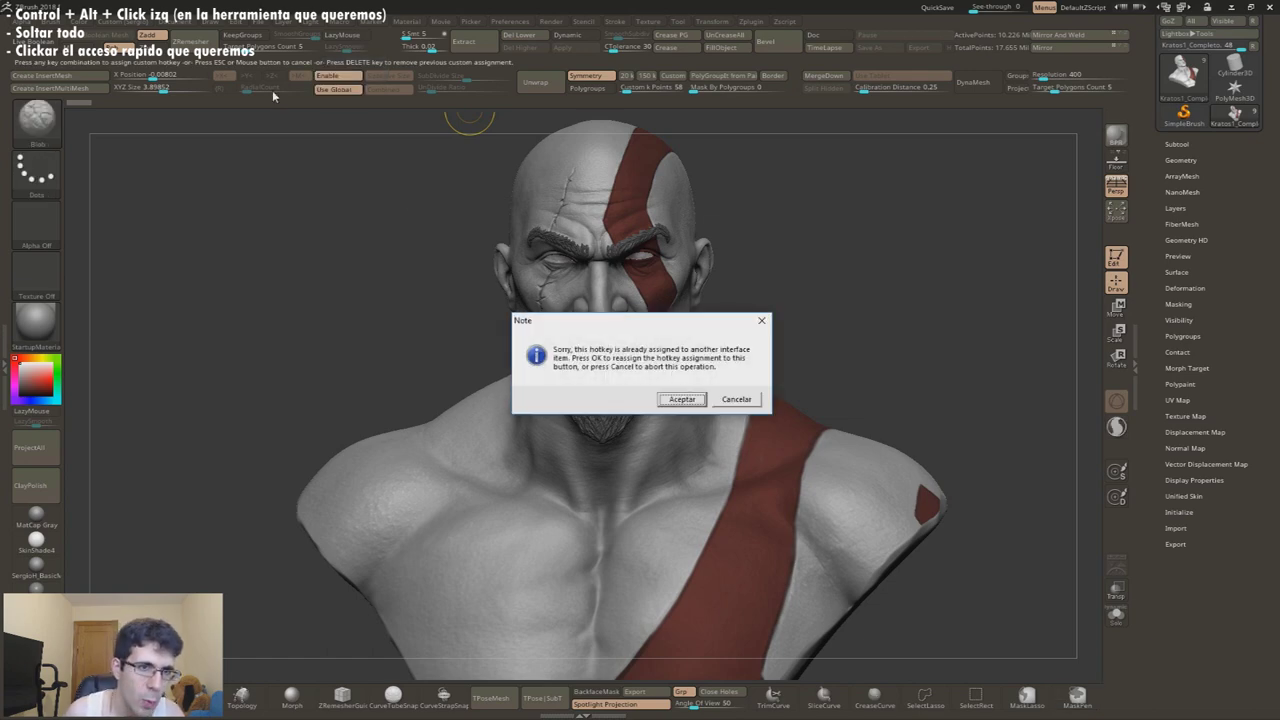
pyautogui.click(683, 400)
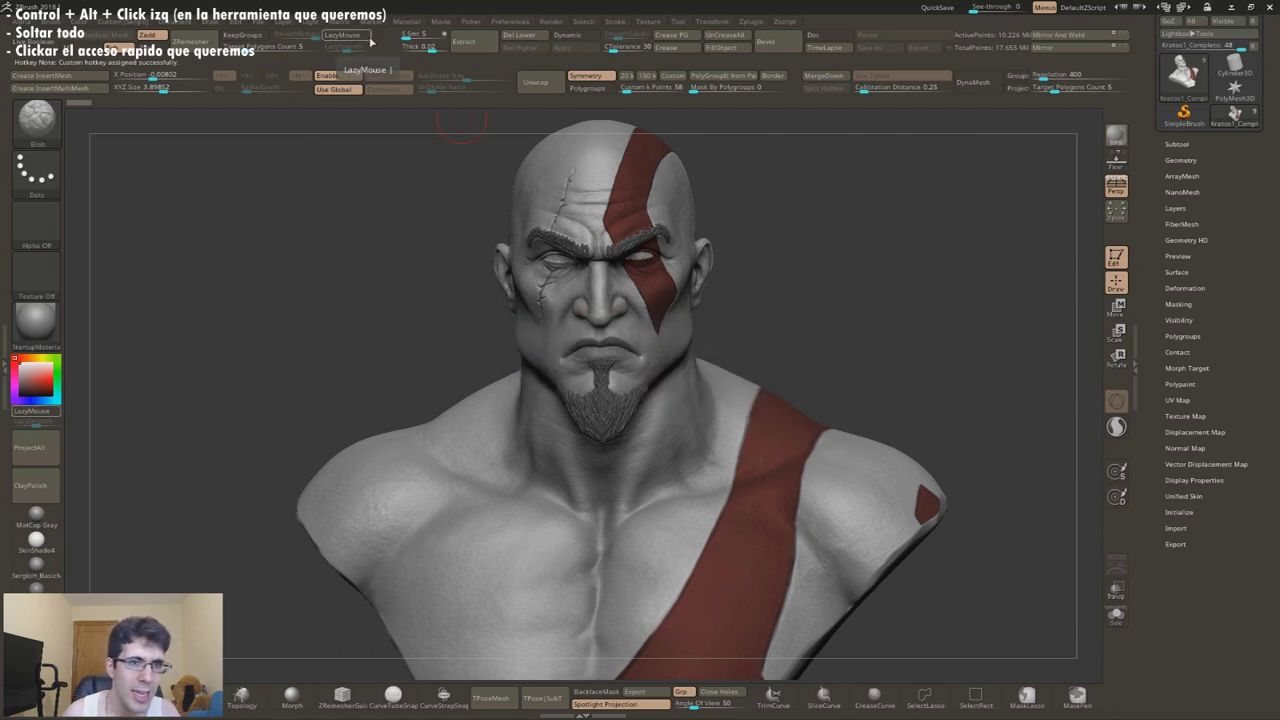
pyautogui.press('l')
pyautogui.press('l')
pyautogui.press('l')
pyautogui.press('l')
pyautogui.press('l')
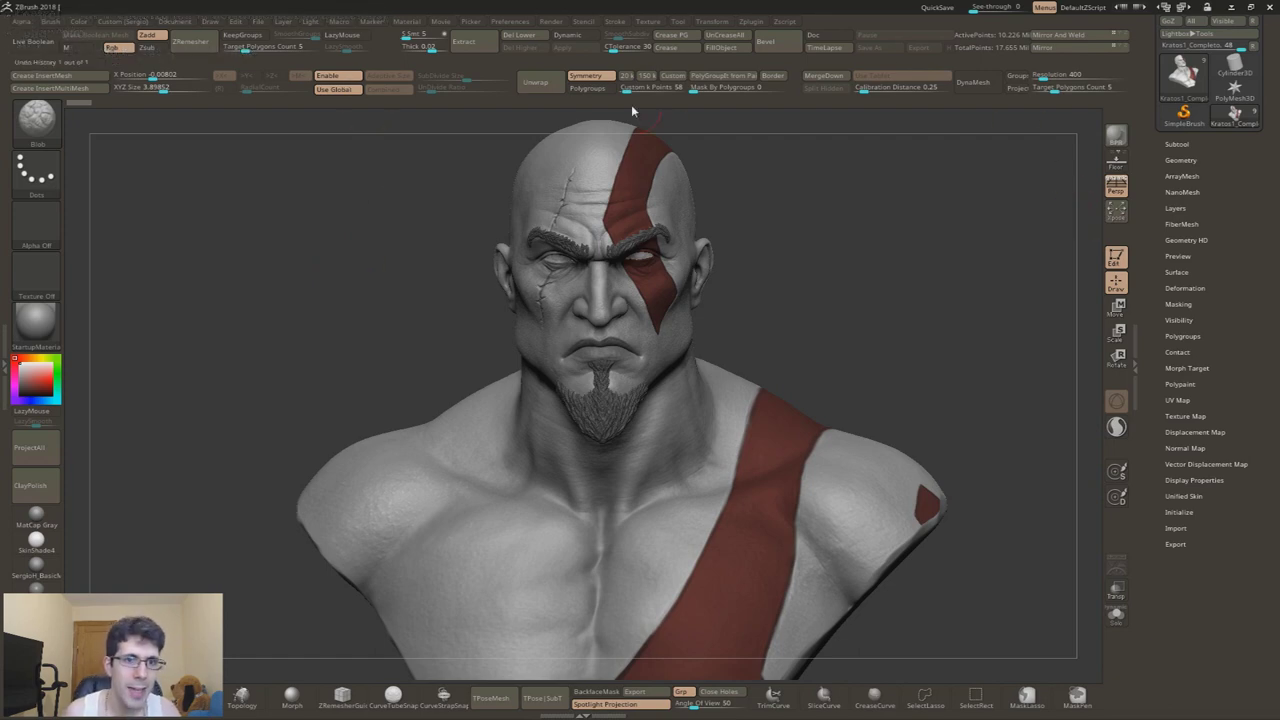
# - Enable interface customization, copy Target Polygons Count into the top shelf, and remove DynaMesh
pyautogui.click(510, 21)
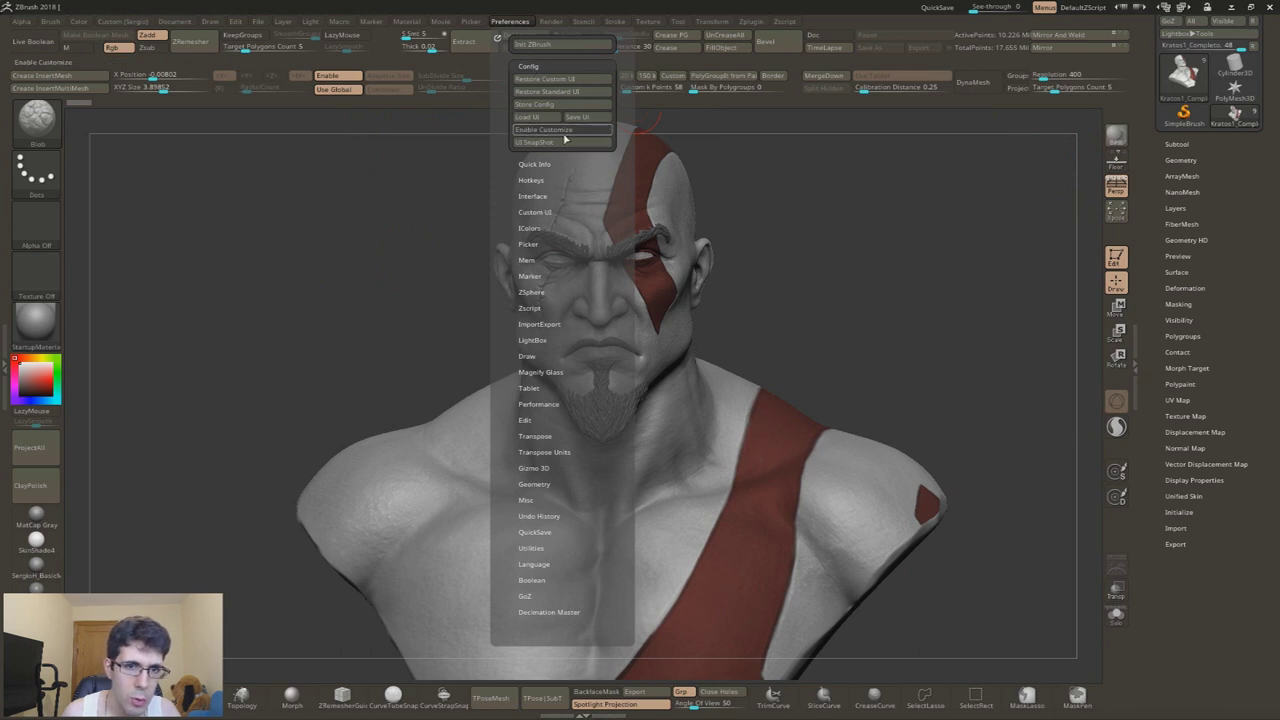
pyautogui.click(575, 135)
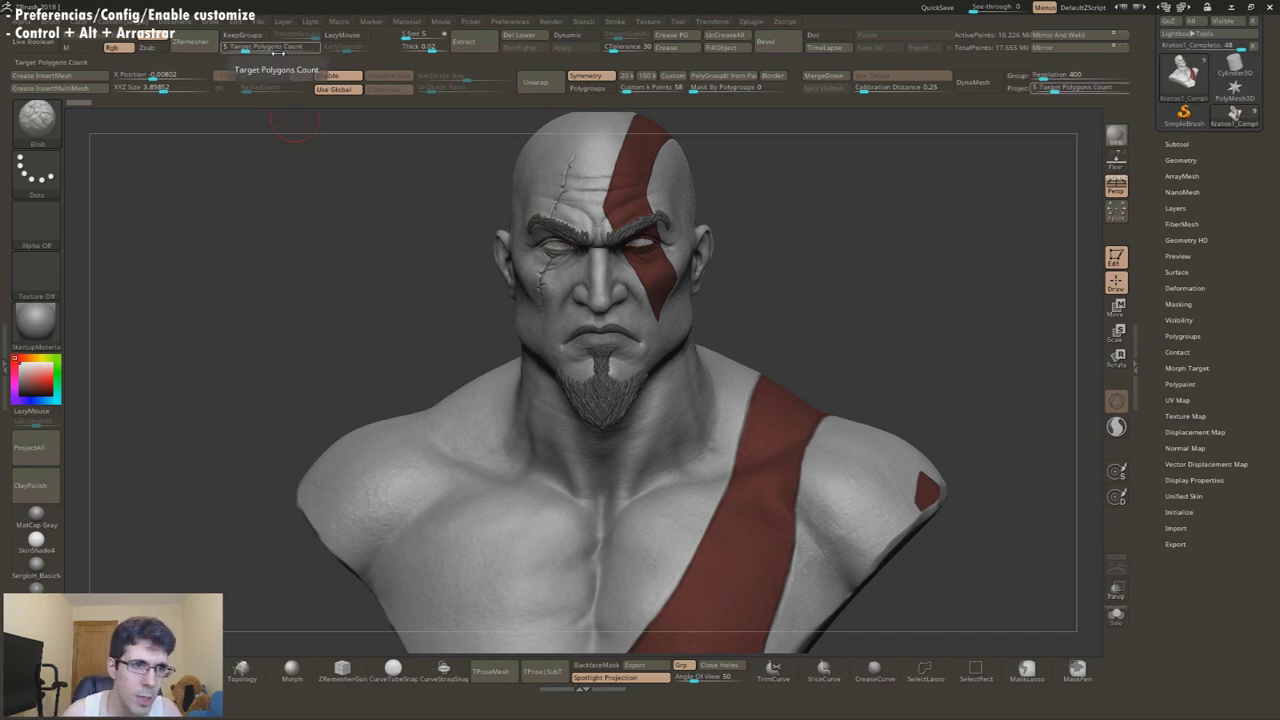
pyautogui.keyDown('ctrl'); pyautogui.keyDown('alt'); pyautogui.moveTo(278, 52); pyautogui.dragTo(1072, 87); pyautogui.keyUp('alt'); pyautogui.keyUp('ctrl')
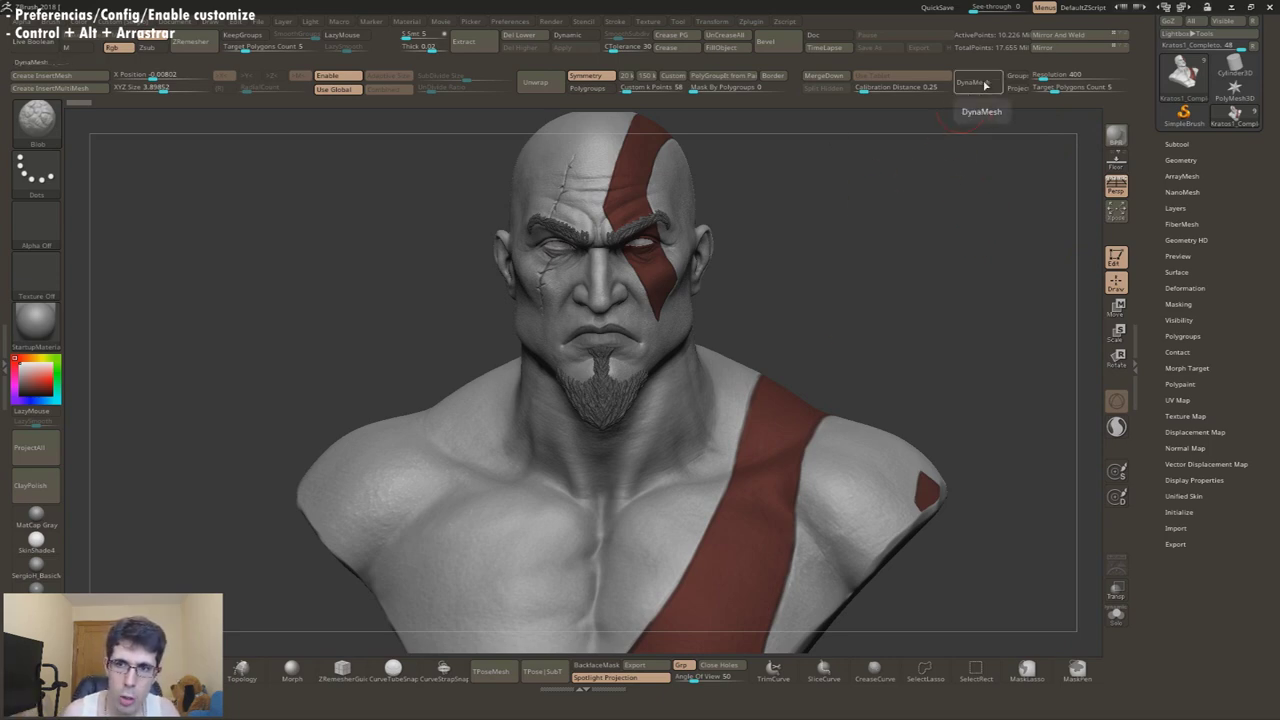
pyautogui.moveTo(978, 87)
pyautogui.keyDown('ctrl'); pyautogui.keyDown('alt'); pyautogui.mouseDown()
pyautogui.moveTo(925, 291)
pyautogui.moveTo(908, 281)
pyautogui.mouseUp(); pyautogui.keyUp('alt'); pyautogui.keyUp('ctrl')
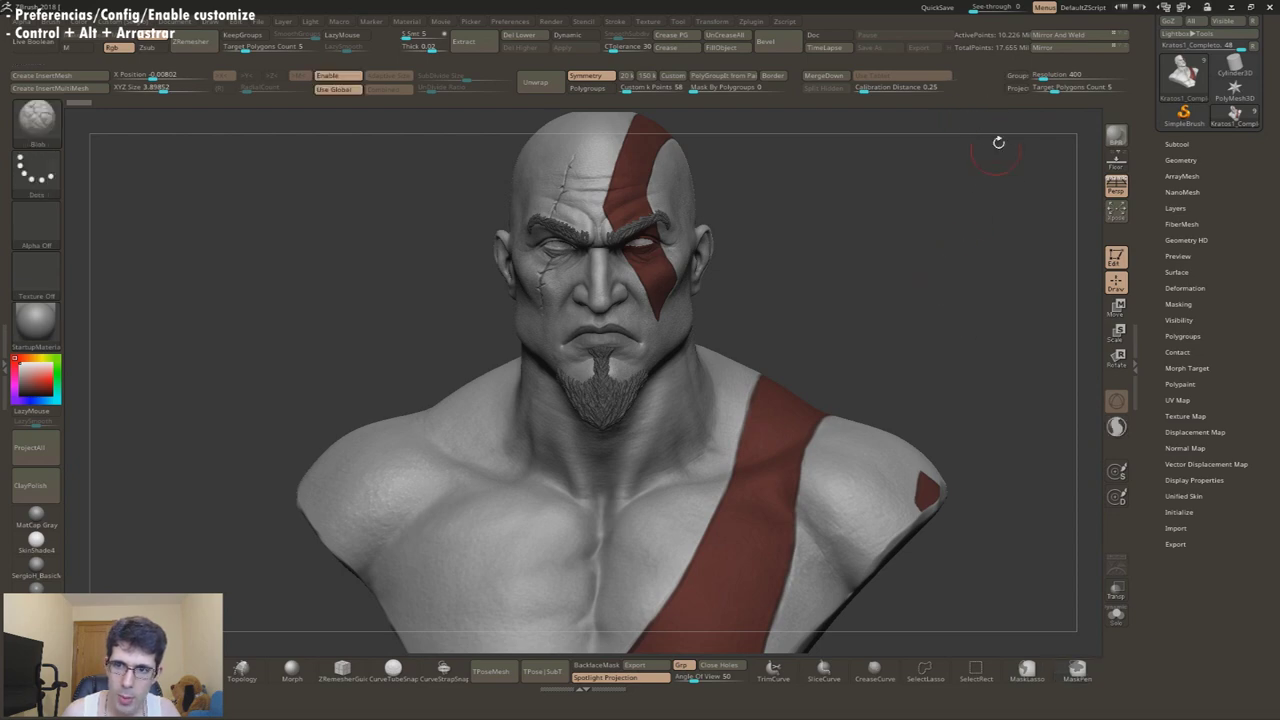
# - Copy the FiberMesh Open control into the top shelf and switch to the Clay brush
pyautogui.click(1190, 225)
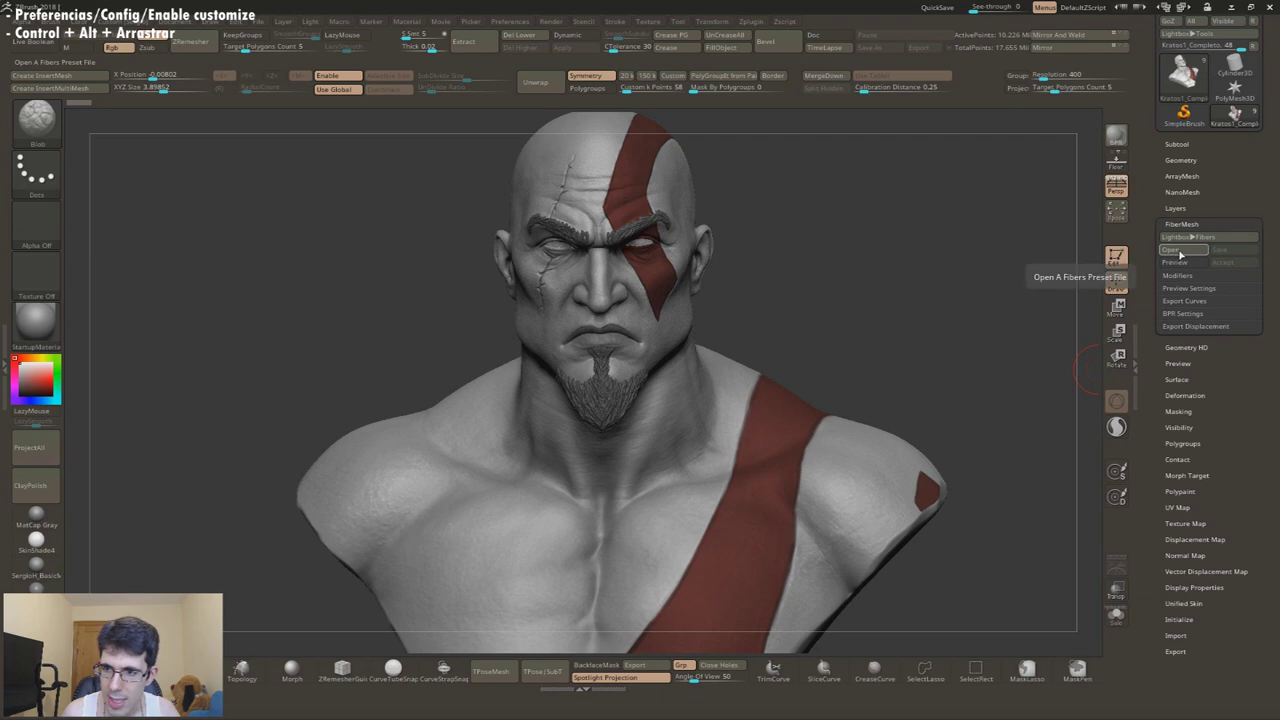
pyautogui.keyDown('ctrl'); pyautogui.keyDown('alt'); pyautogui.moveTo(1181, 254); pyautogui.dragTo(965, 77); pyautogui.keyUp('alt'); pyautogui.keyUp('ctrl')
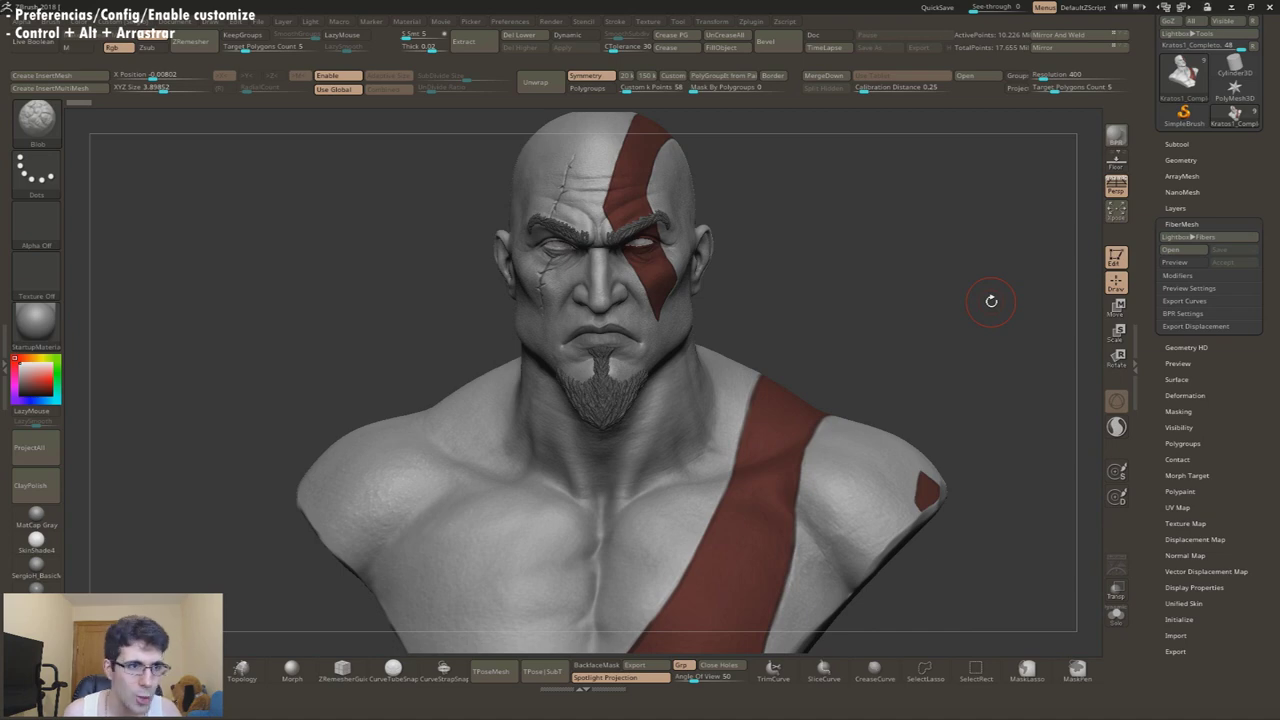
pyautogui.click(38, 120)
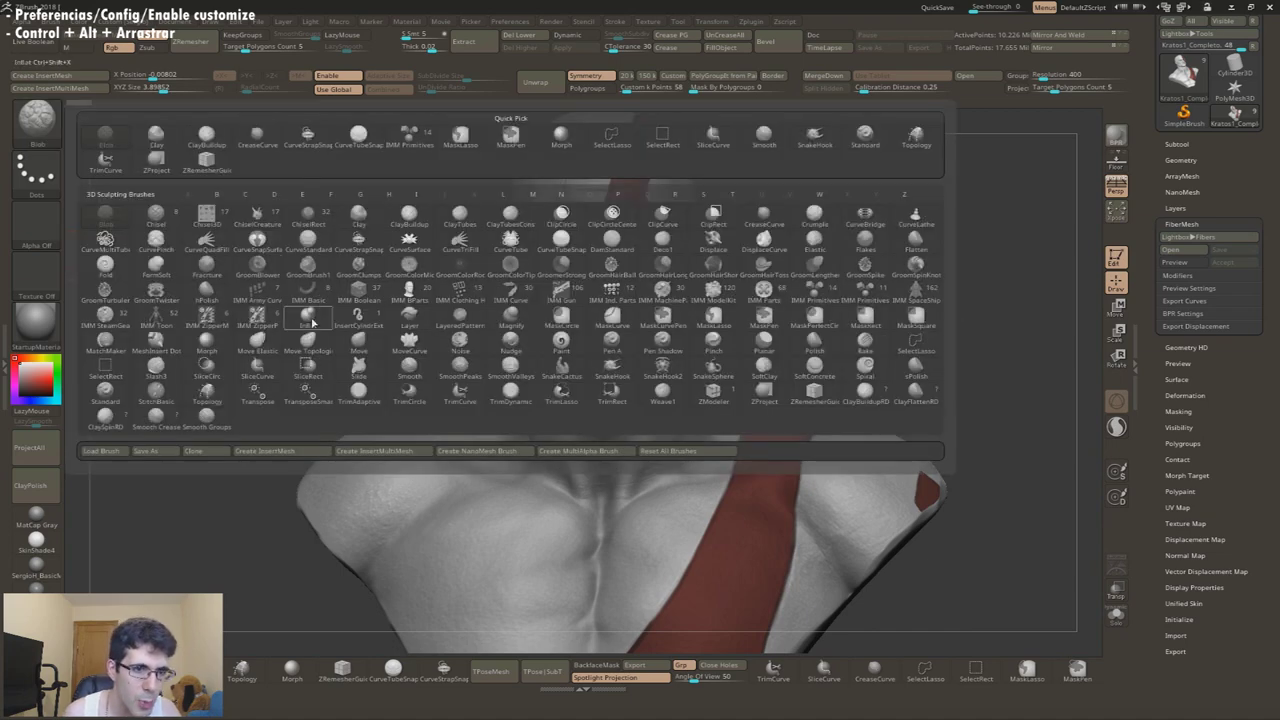
pyautogui.click(367, 228)
pyautogui.click(58, 32)
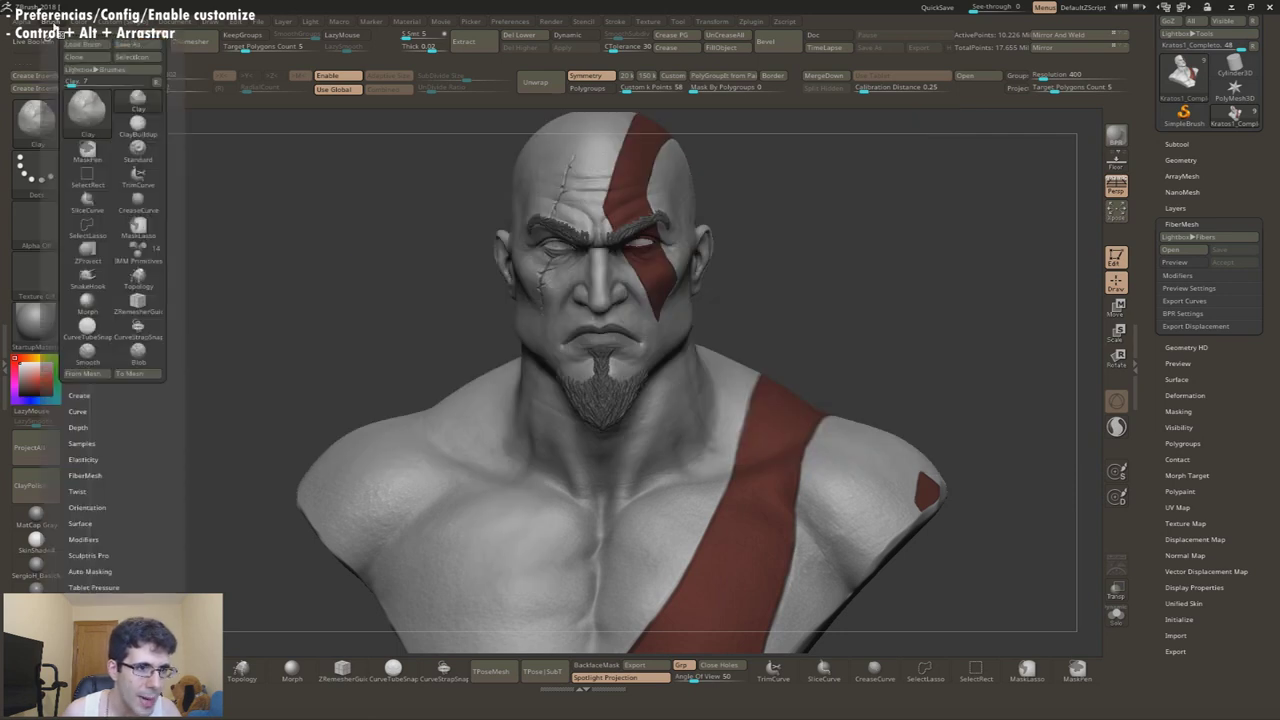
# - Copy a brush, Regroup By Edges, Extract and the Light Placement sphere onto the shelves
pyautogui.moveTo(138, 122)
pyautogui.keyDown('ctrl'); pyautogui.keyDown('alt'); pyautogui.mouseDown()
pyautogui.moveTo(1010, 118)
pyautogui.moveTo(1128, 157)
pyautogui.mouseUp(); pyautogui.keyUp('alt'); pyautogui.keyUp('ctrl')
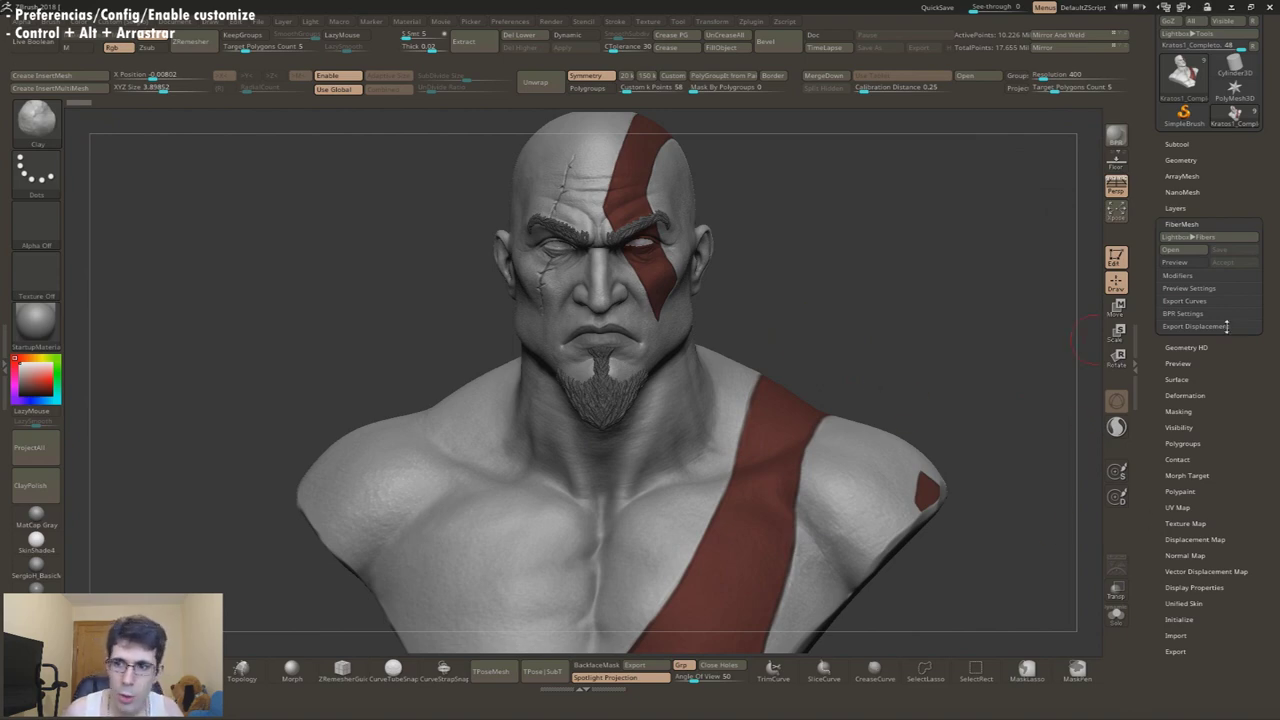
pyautogui.click(1197, 441)
pyautogui.keyDown('ctrl'); pyautogui.keyDown('alt'); pyautogui.moveTo(1200, 432); pyautogui.dragTo(238, 686); pyautogui.keyUp('alt'); pyautogui.keyUp('ctrl')
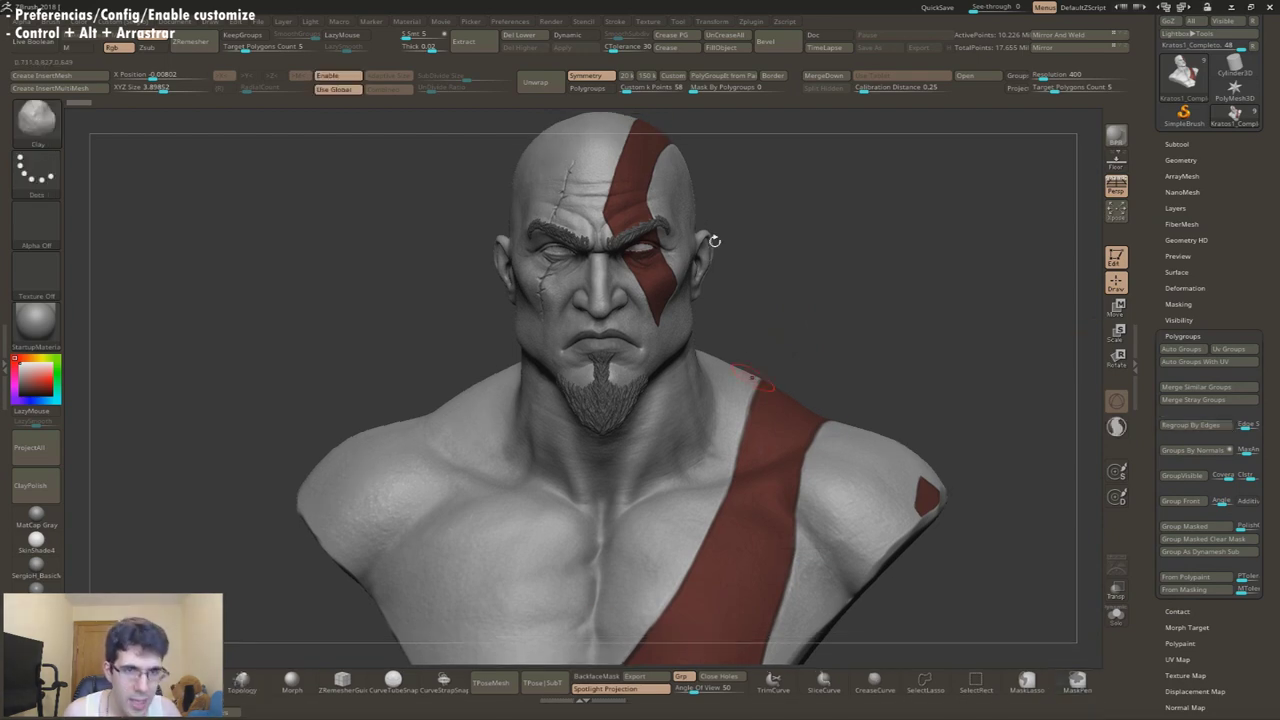
pyautogui.keyDown('ctrl'); pyautogui.keyDown('alt'); pyautogui.moveTo(463, 41); pyautogui.dragTo(491, 706); pyautogui.keyUp('alt'); pyautogui.keyUp('ctrl')
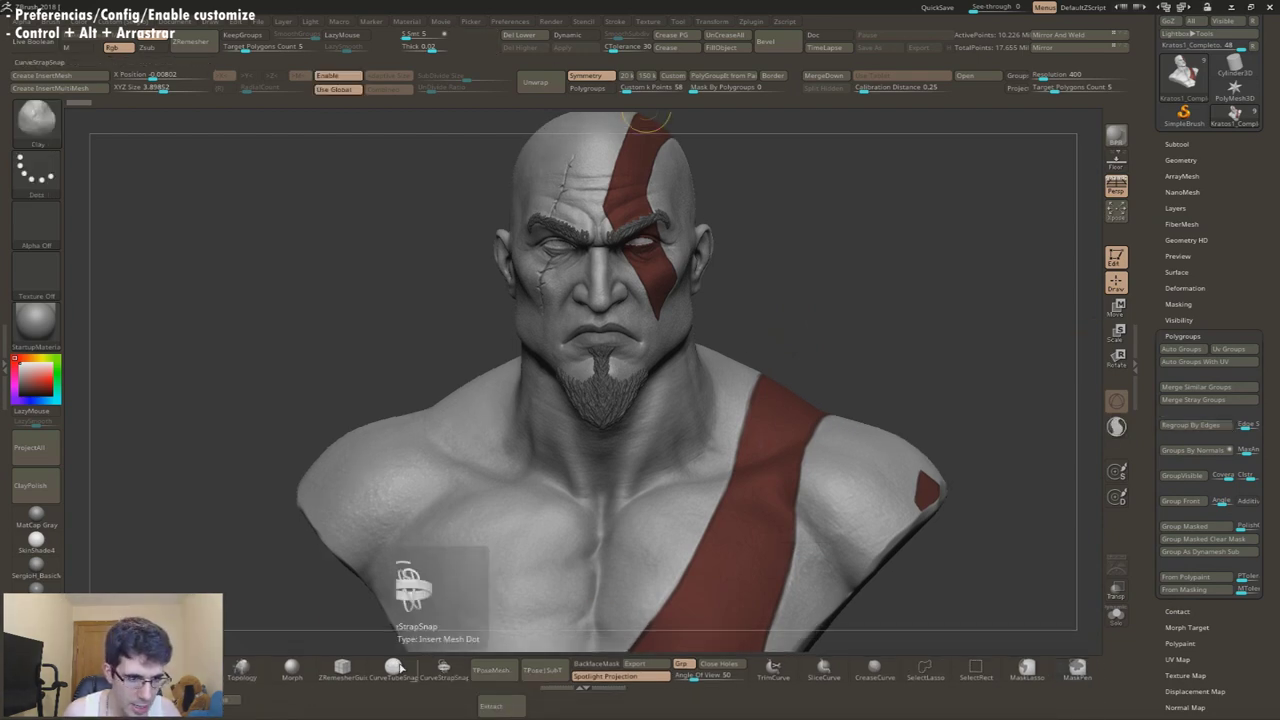
pyautogui.moveTo(157, 191)
pyautogui.keyDown('ctrl'); pyautogui.keyDown('alt'); pyautogui.mouseDown()
pyautogui.moveTo(185, 85)
pyautogui.moveTo(211, 117)
pyautogui.mouseUp(); pyautogui.keyUp('alt'); pyautogui.keyUp('ctrl')
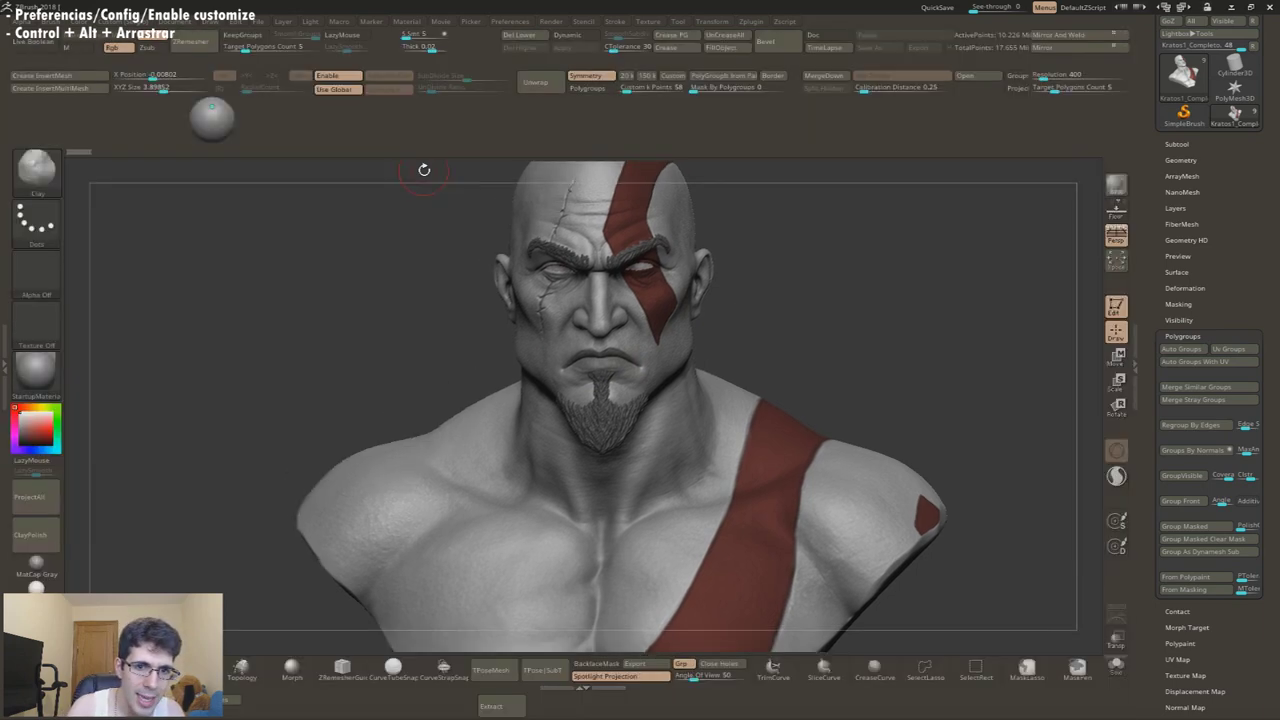
# - Toggle the shelves off and on with Tab, then turn off interface customization
pyautogui.press('Tab')
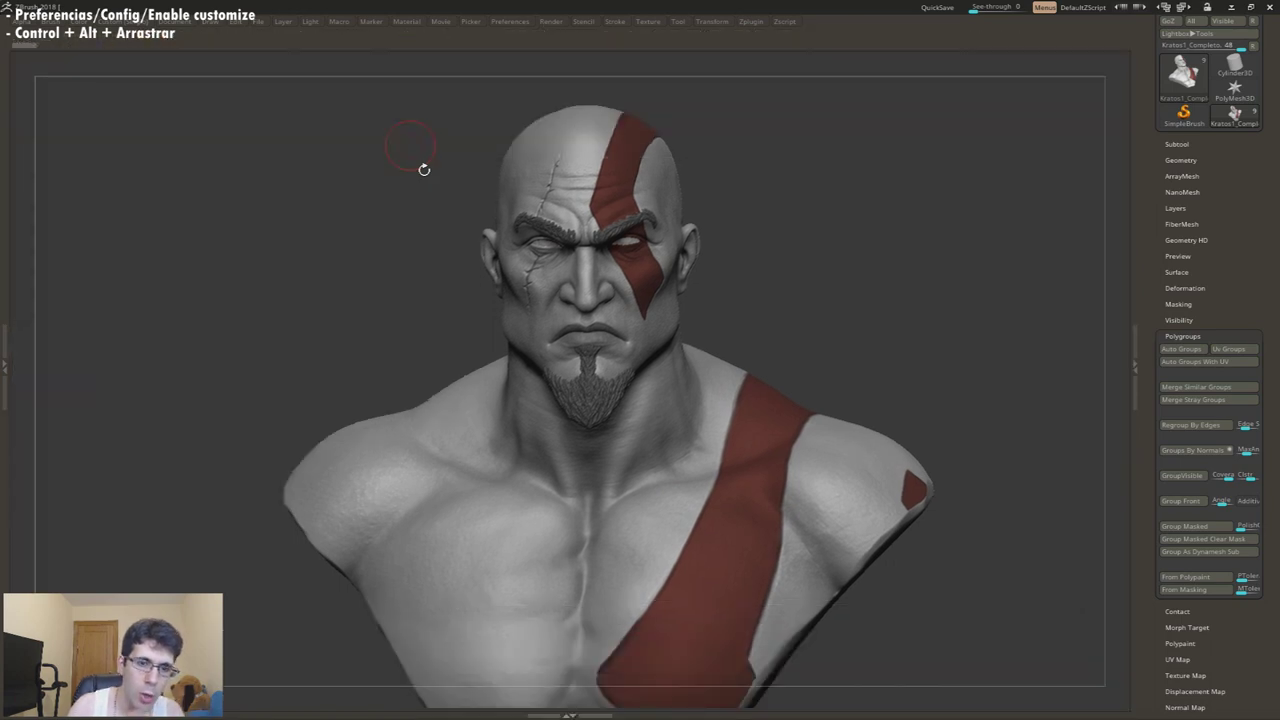
pyautogui.press('Tab')
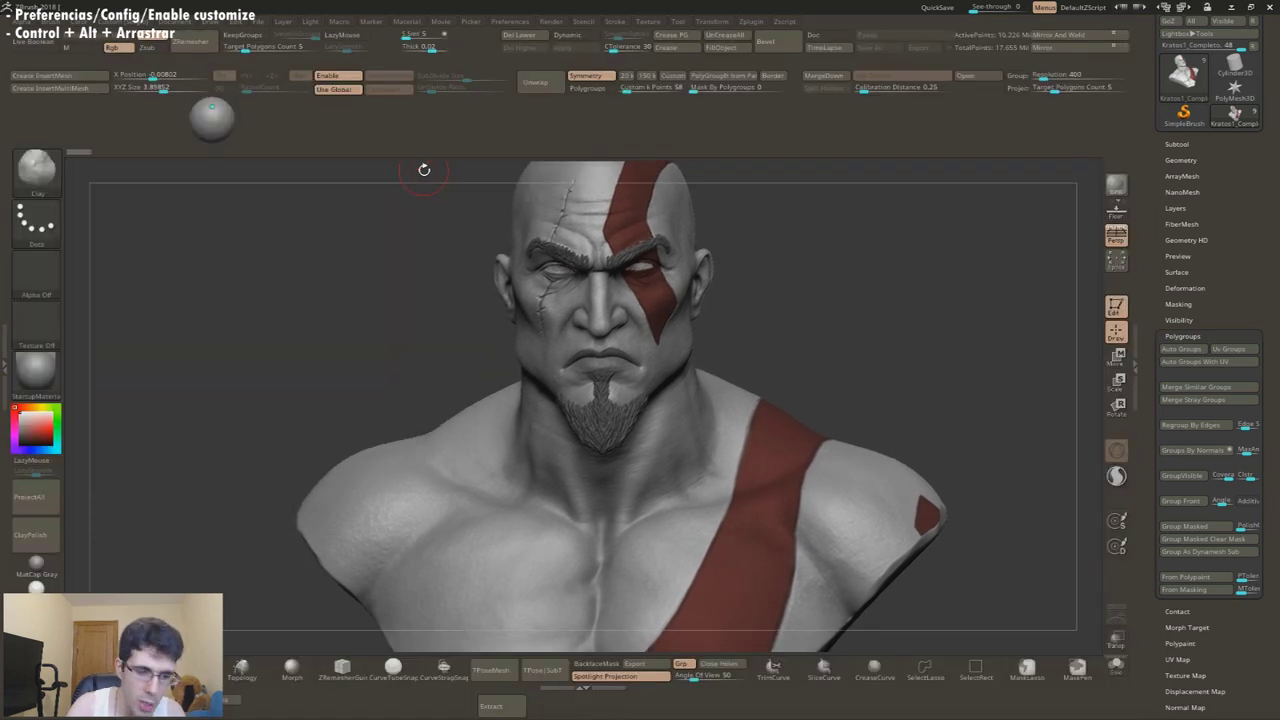
pyautogui.press('Tab')
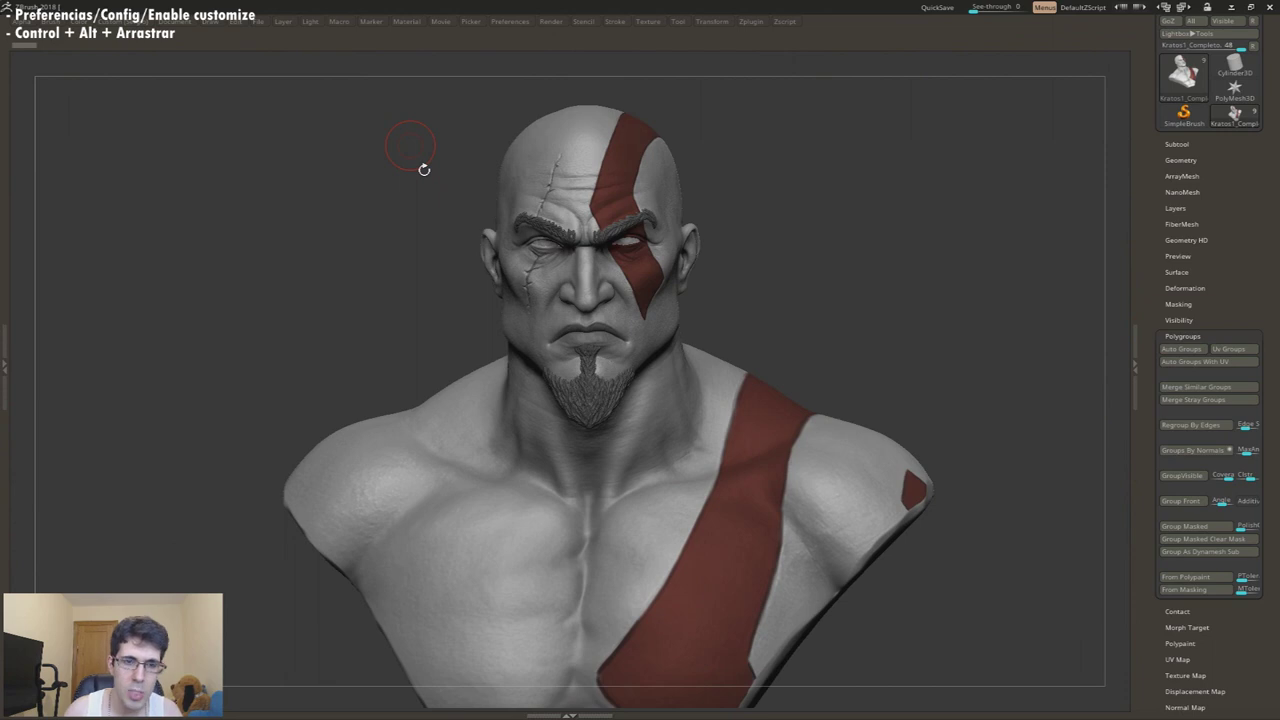
pyautogui.press('Tab')
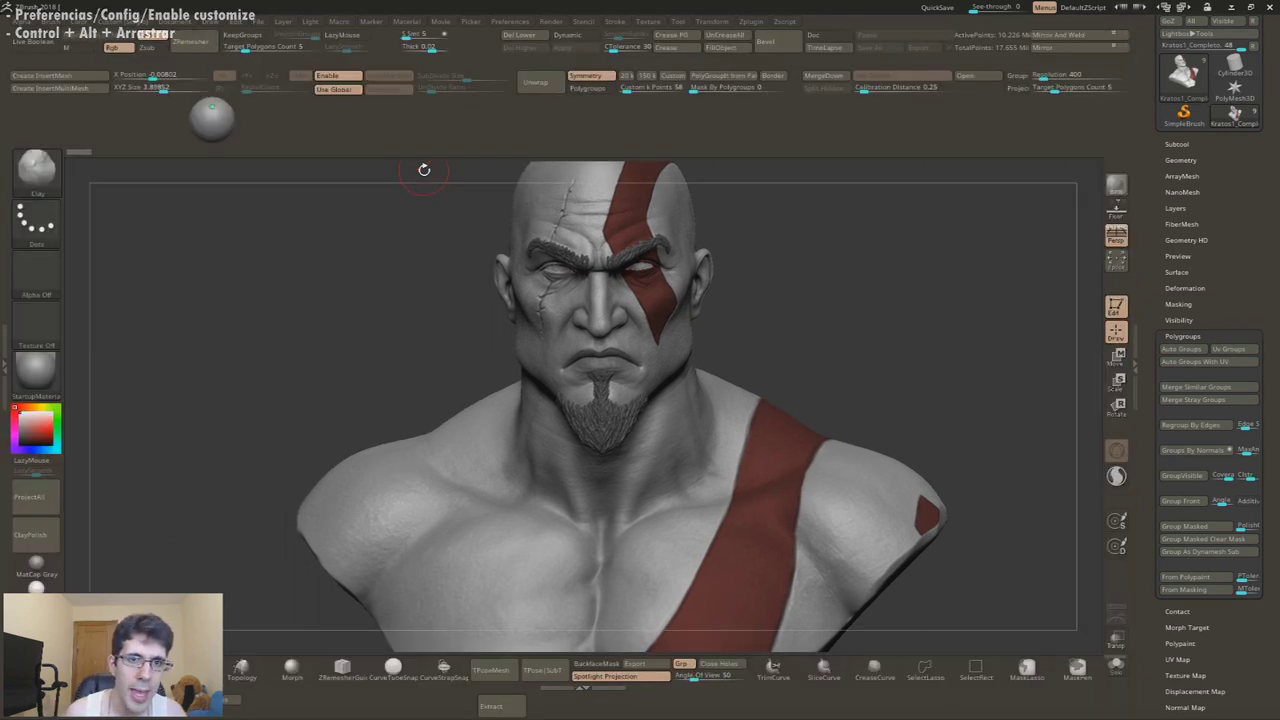
pyautogui.click(511, 21)
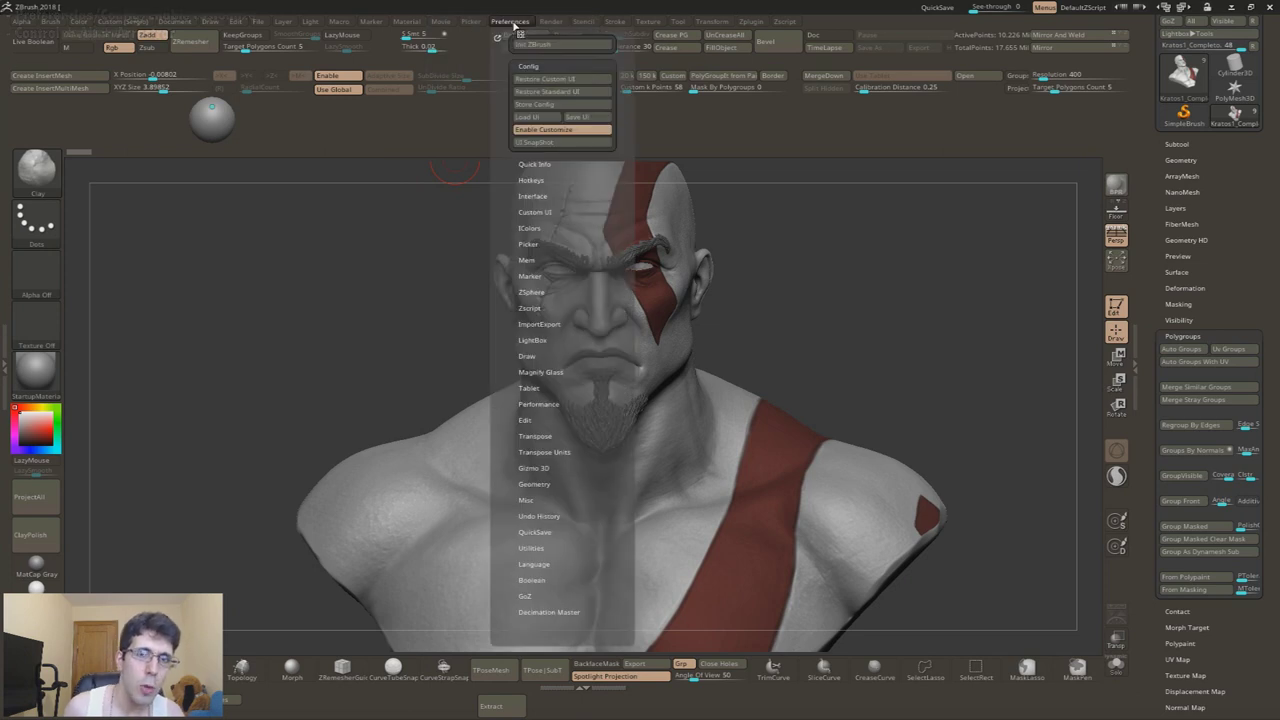
pyautogui.click(535, 133)
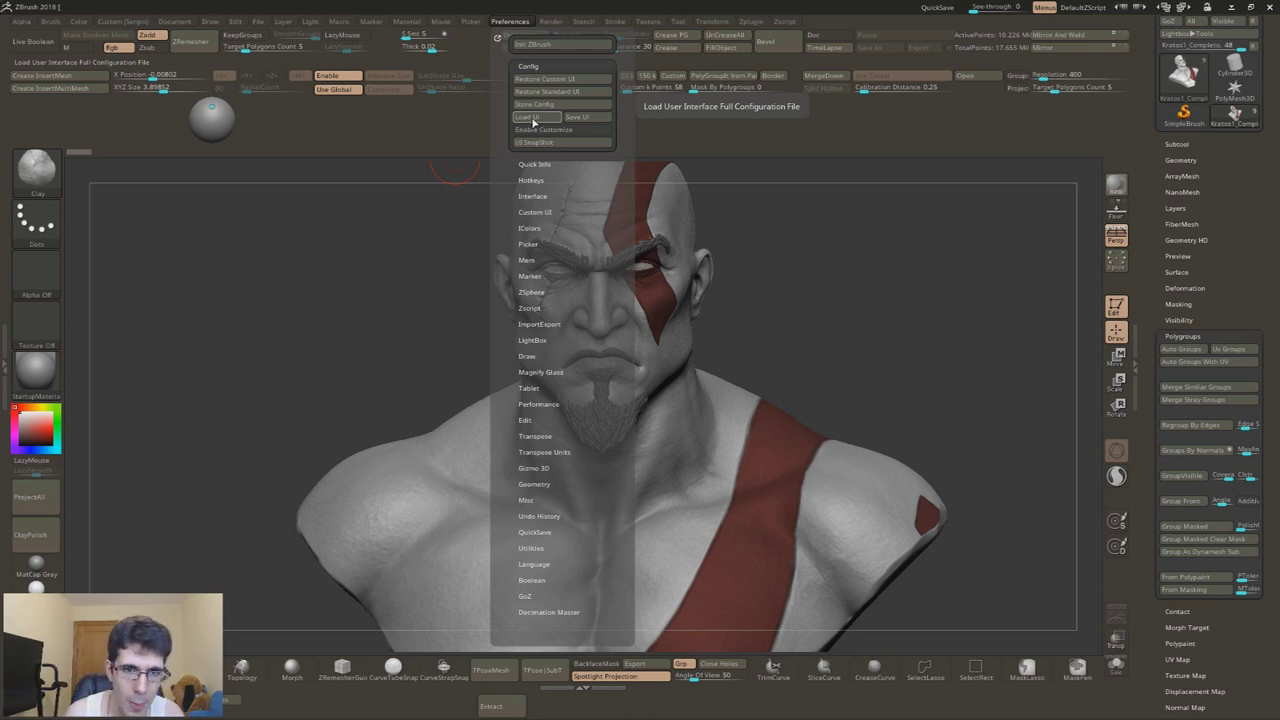
# - Browse the Hotkeys and Config preferences, then open the left tray
pyautogui.click(554, 180)
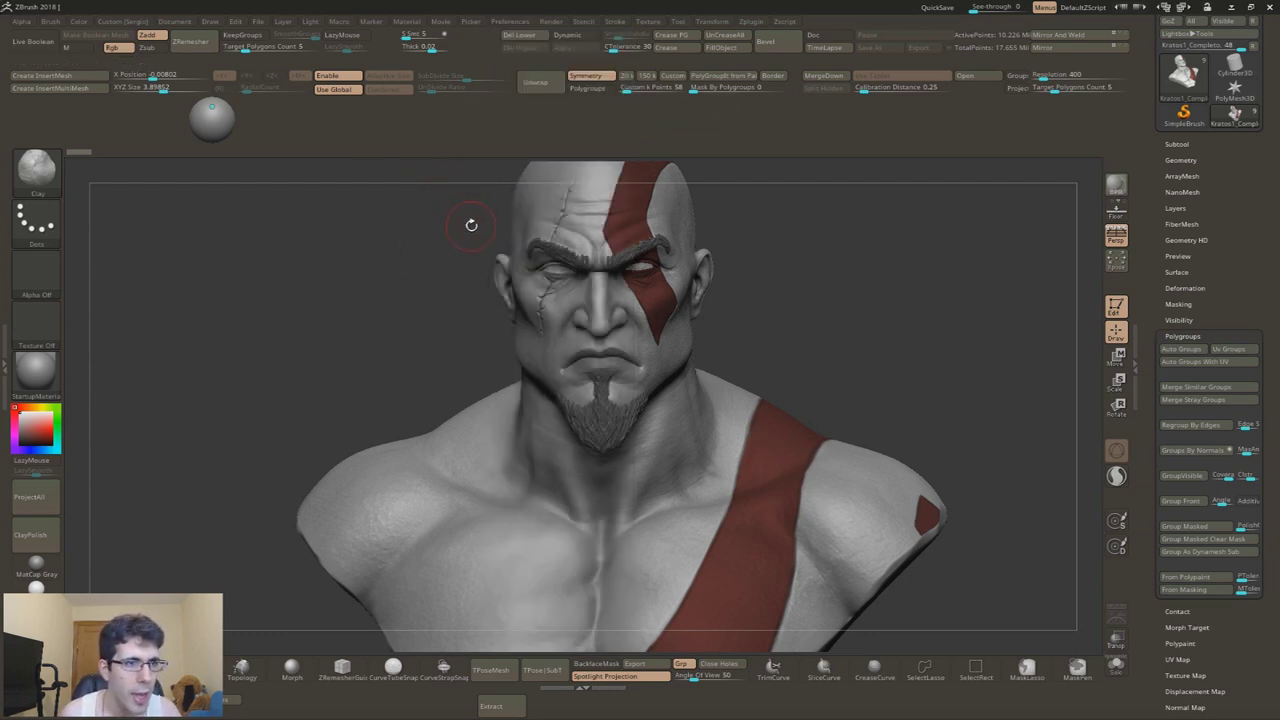
pyautogui.click(510, 21)
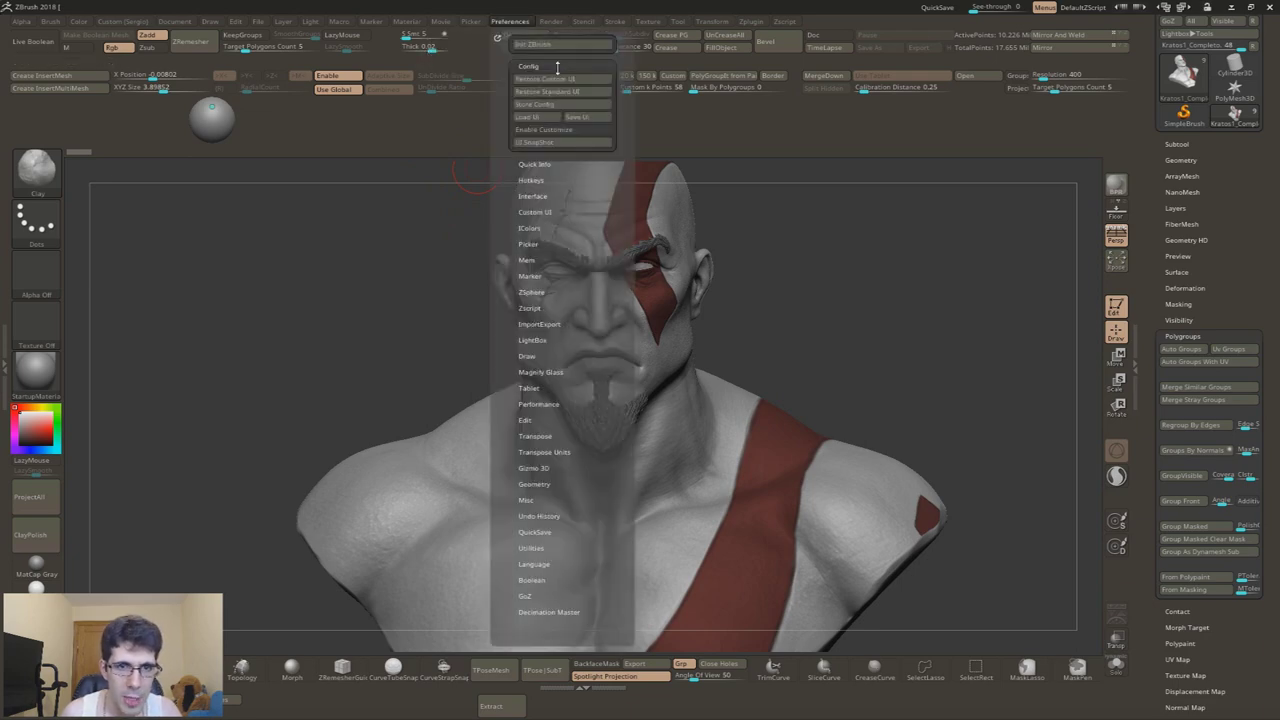
pyautogui.click(556, 66)
pyautogui.click(548, 131)
pyautogui.click(540, 64)
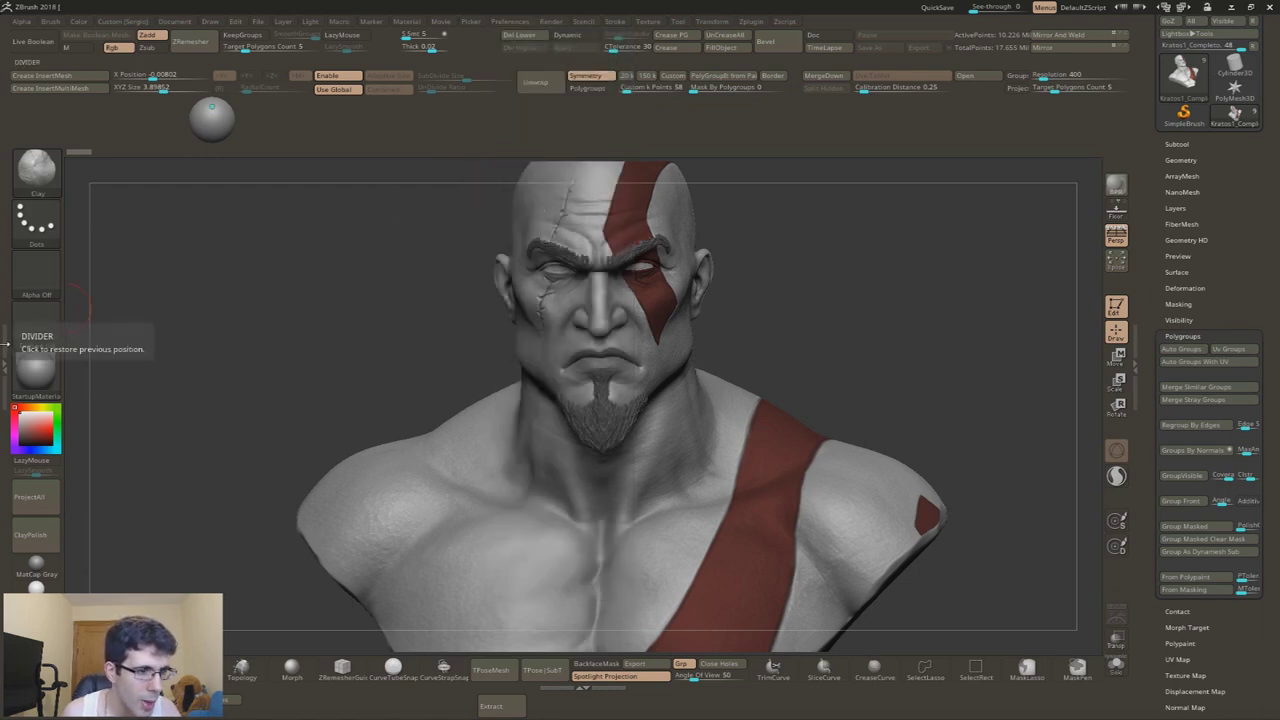
pyautogui.click(4, 366)
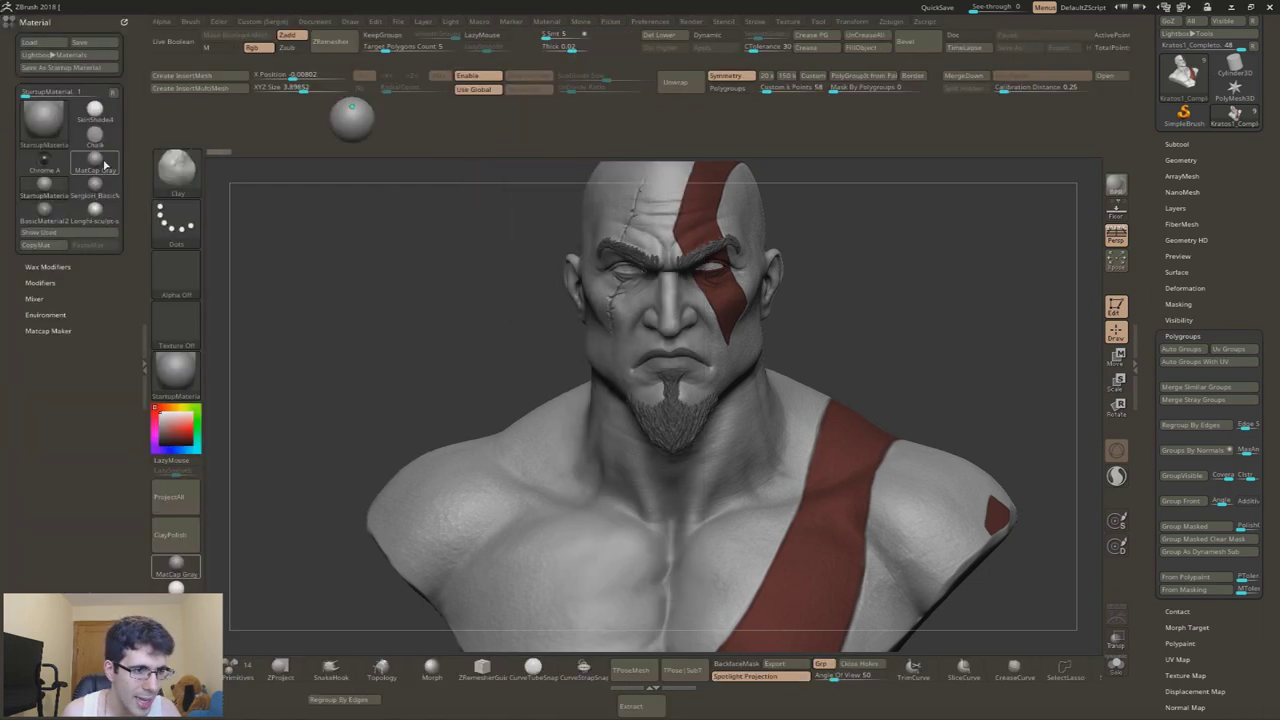
# - Drag the Material palette out of the left tray and expand Preferences > Custom UI
pyautogui.click(44, 21)
pyautogui.moveTo(44, 21)
pyautogui.mouseDown()
pyautogui.moveTo(443, 385)
pyautogui.moveTo(638, 93)
pyautogui.mouseUp()
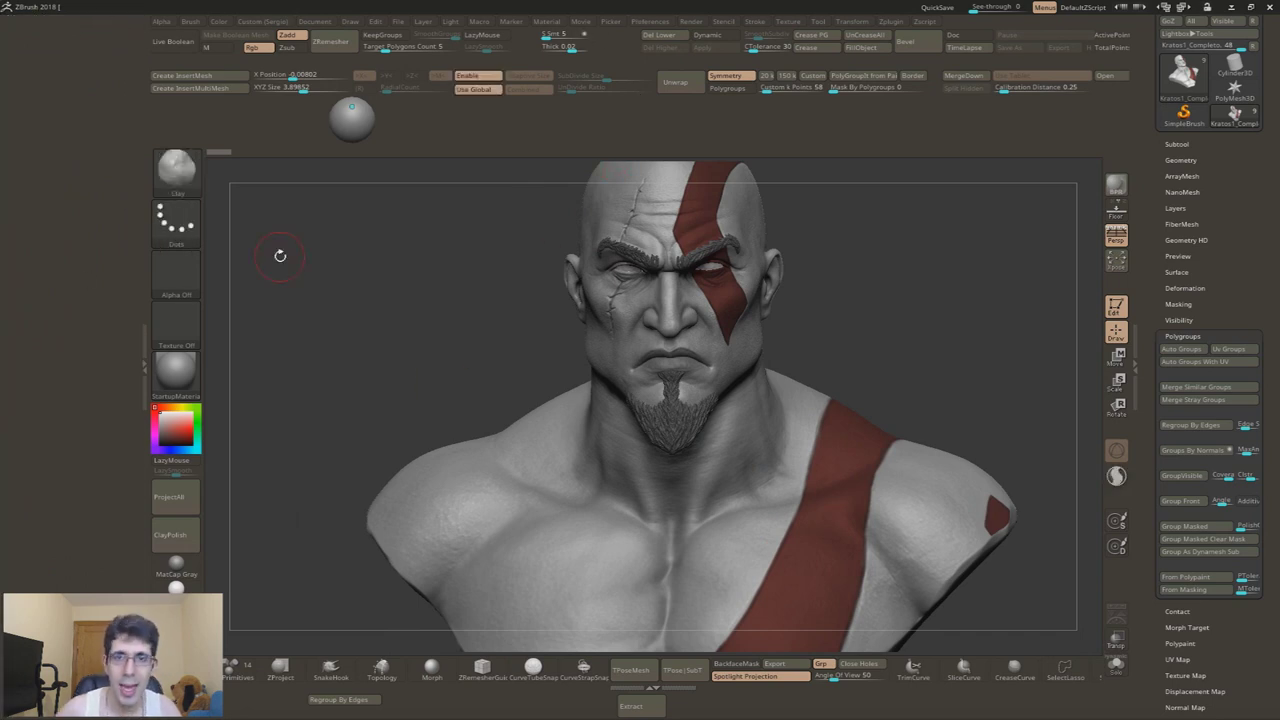
pyautogui.click(668, 21)
pyautogui.click(717, 130)
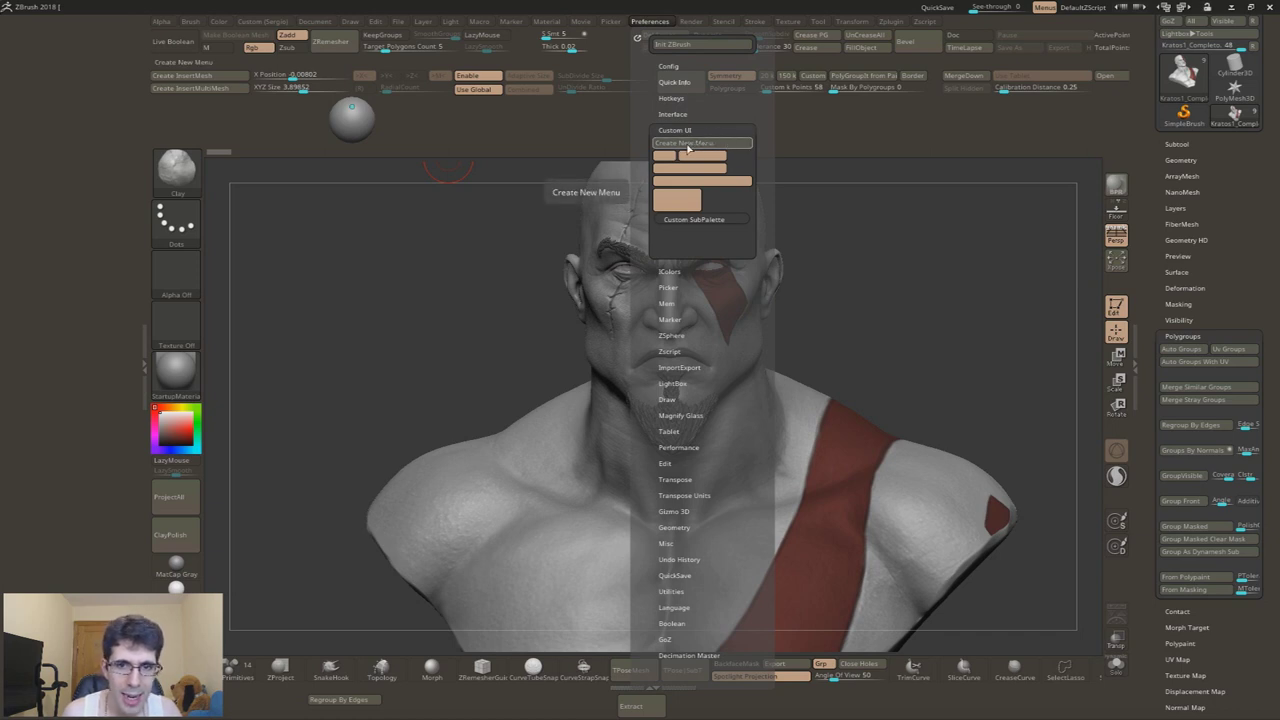
# - Create a new custom menu titled prueba
pyautogui.click(687, 148)
pyautogui.write('pr')
pyautogui.press('Return')
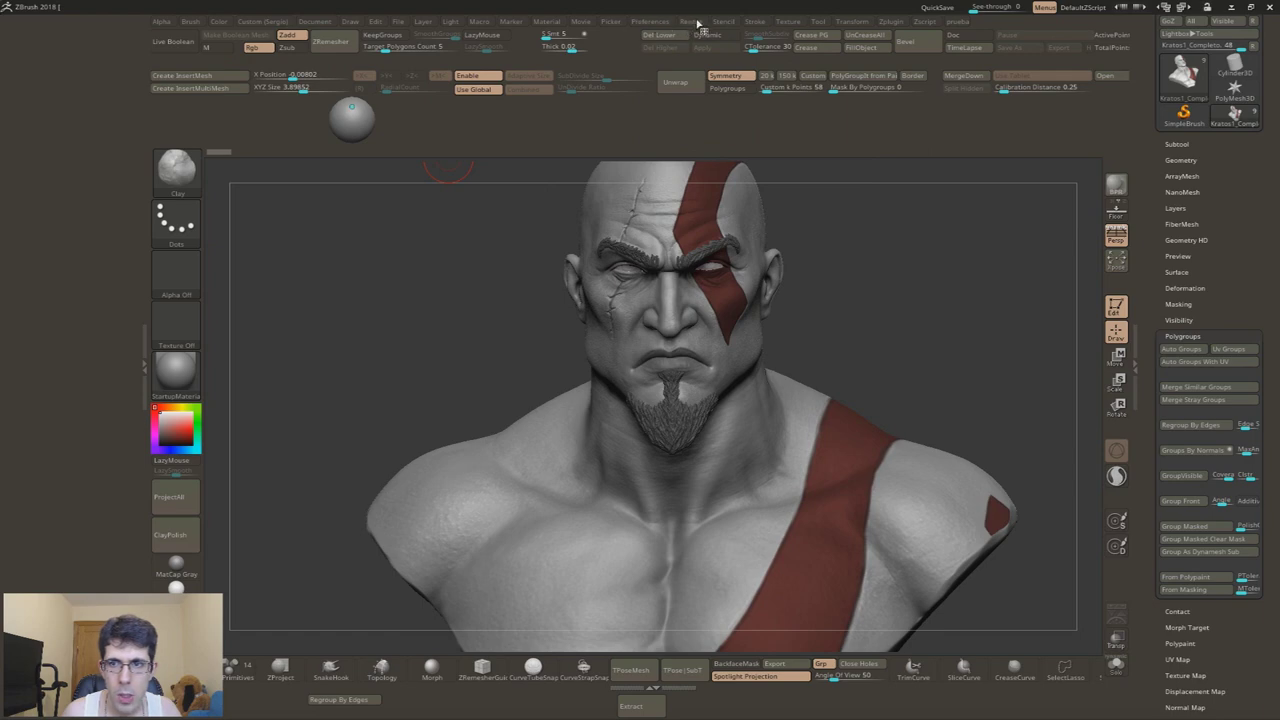
# - Dock the prueba menu in the left tray and add a Custom SubPalette to it
pyautogui.click(958, 22)
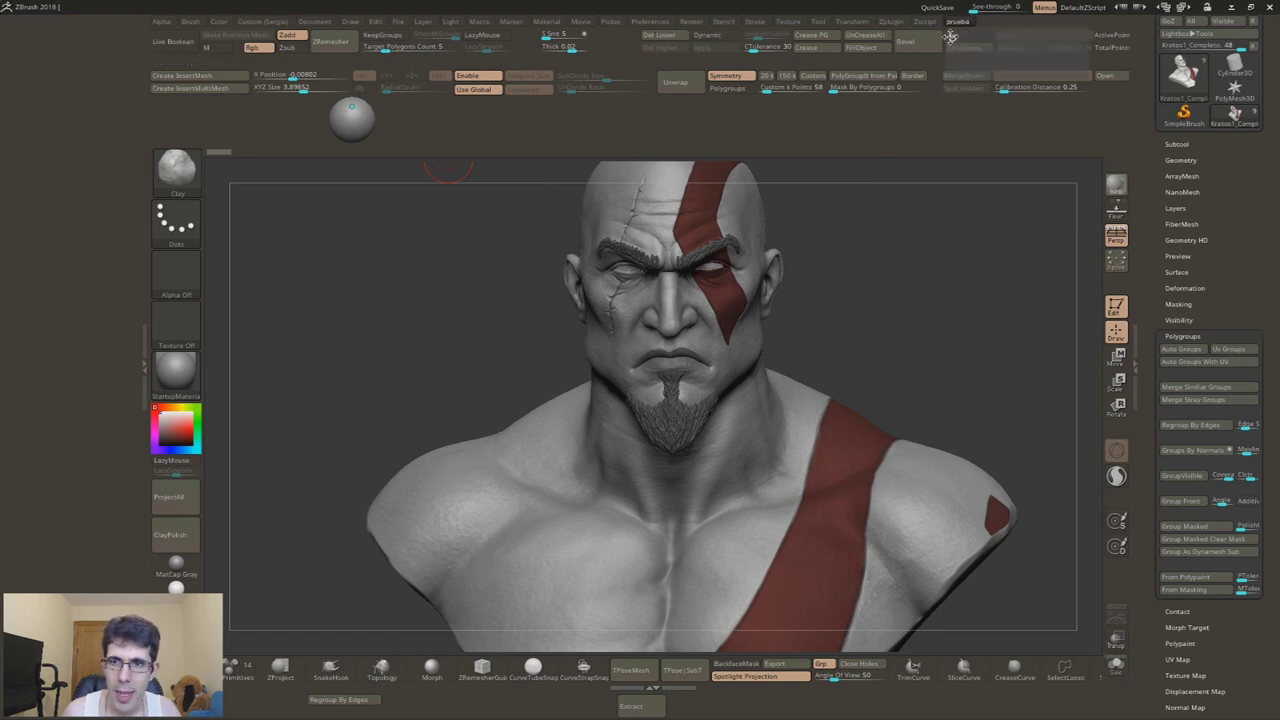
pyautogui.moveTo(953, 37); pyautogui.dragTo(28, 30)
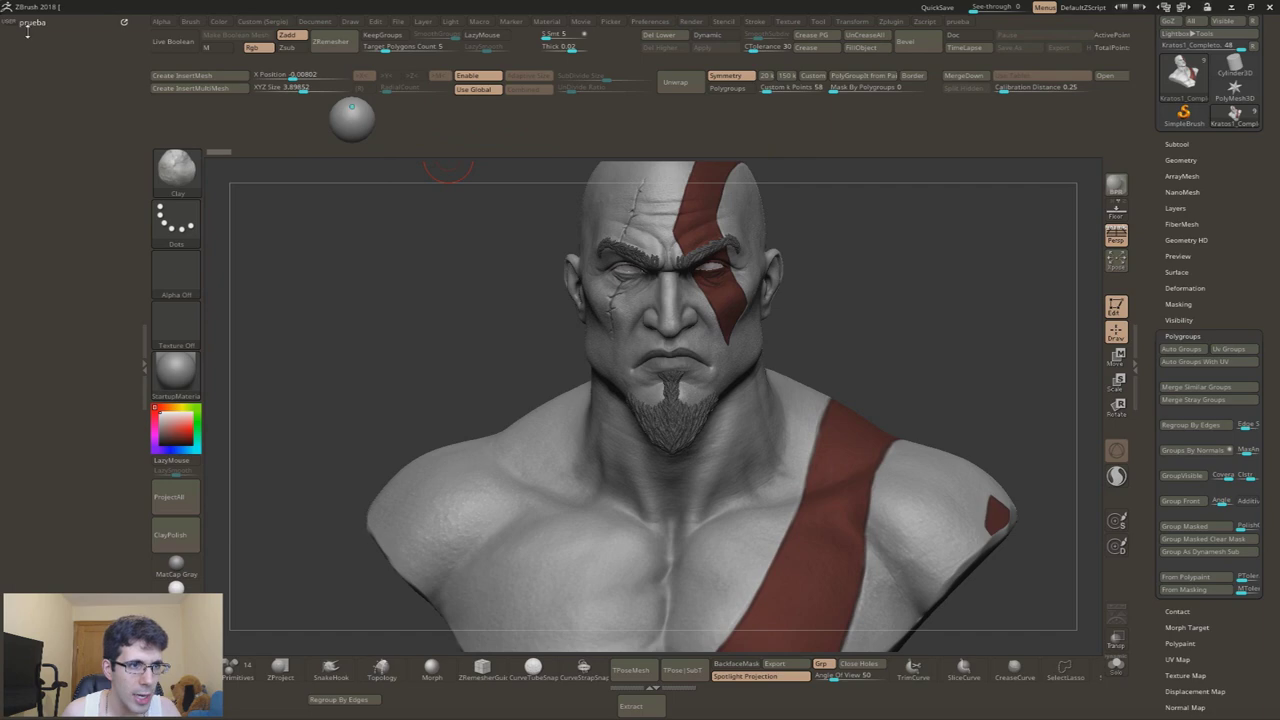
pyautogui.click(646, 22)
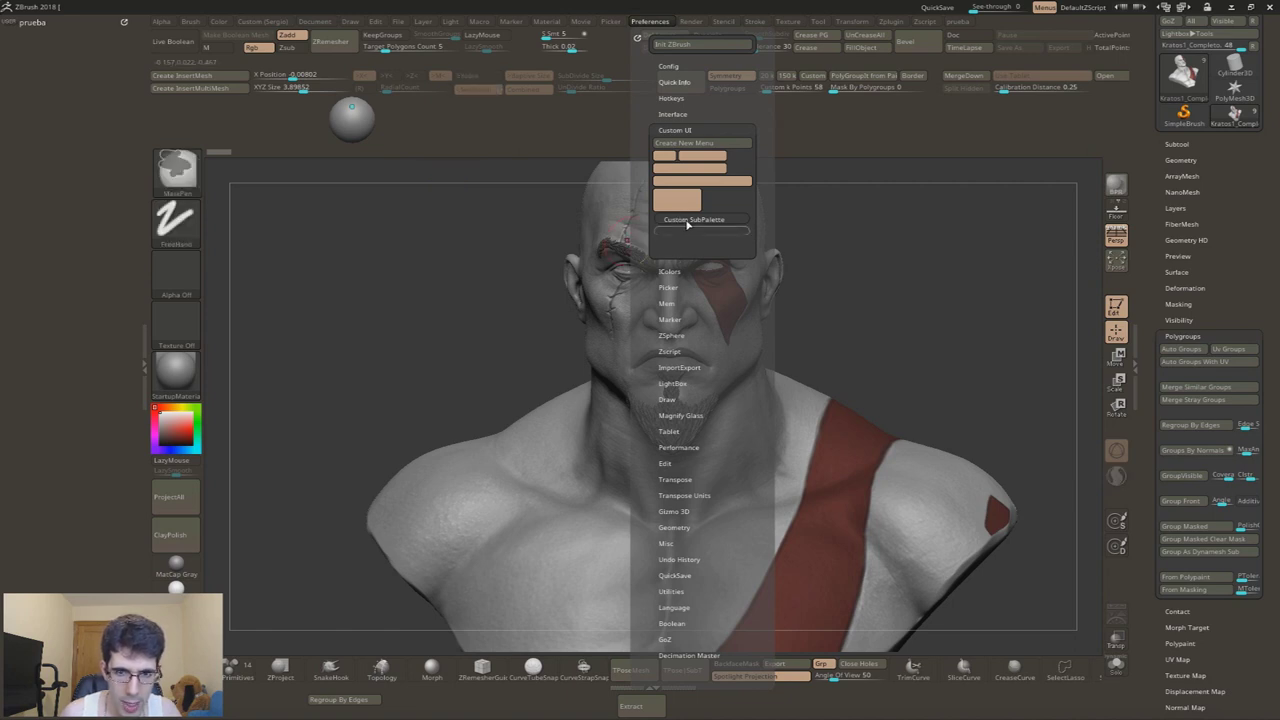
pyautogui.keyDown('ctrl'); pyautogui.keyDown('alt'); pyautogui.moveTo(688, 225); pyautogui.dragTo(50, 42); pyautogui.keyUp('alt'); pyautogui.keyUp('ctrl')
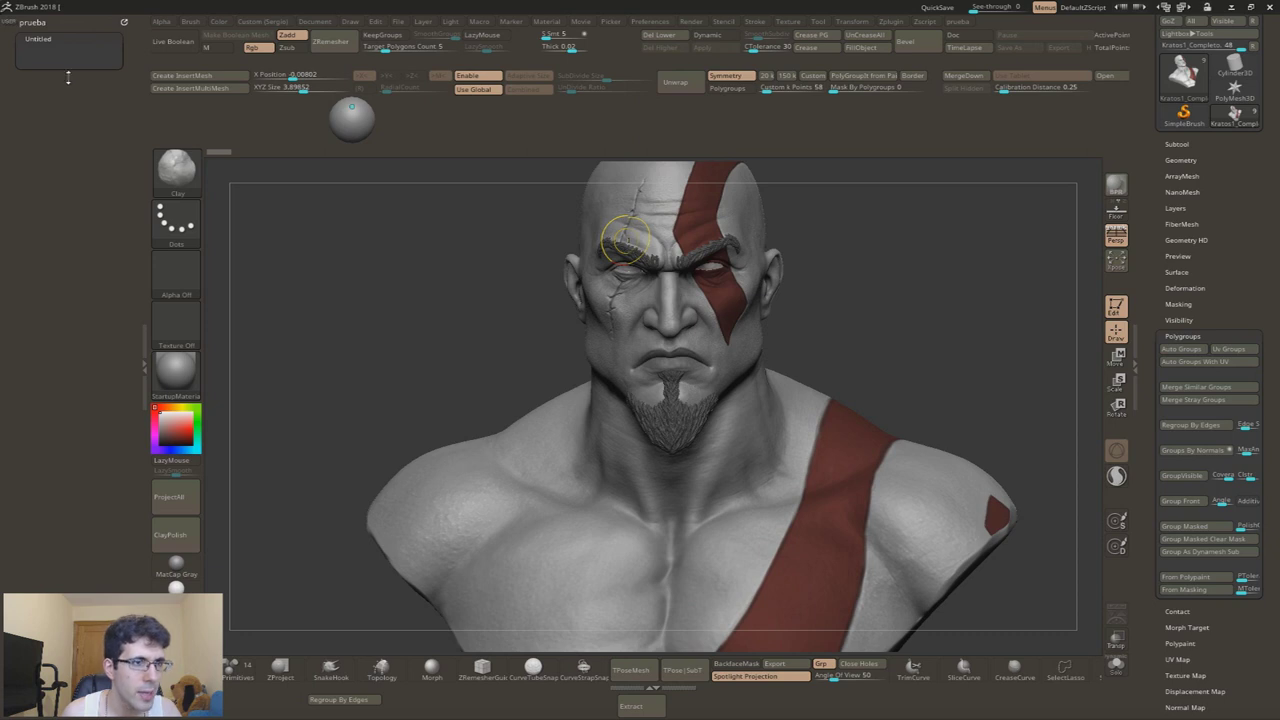
# - Expand the Untitled subpalette and copy the Unwrap and Rgb buttons into it
pyautogui.click(40, 26)
pyautogui.click(40, 26)
pyautogui.click(40, 26)
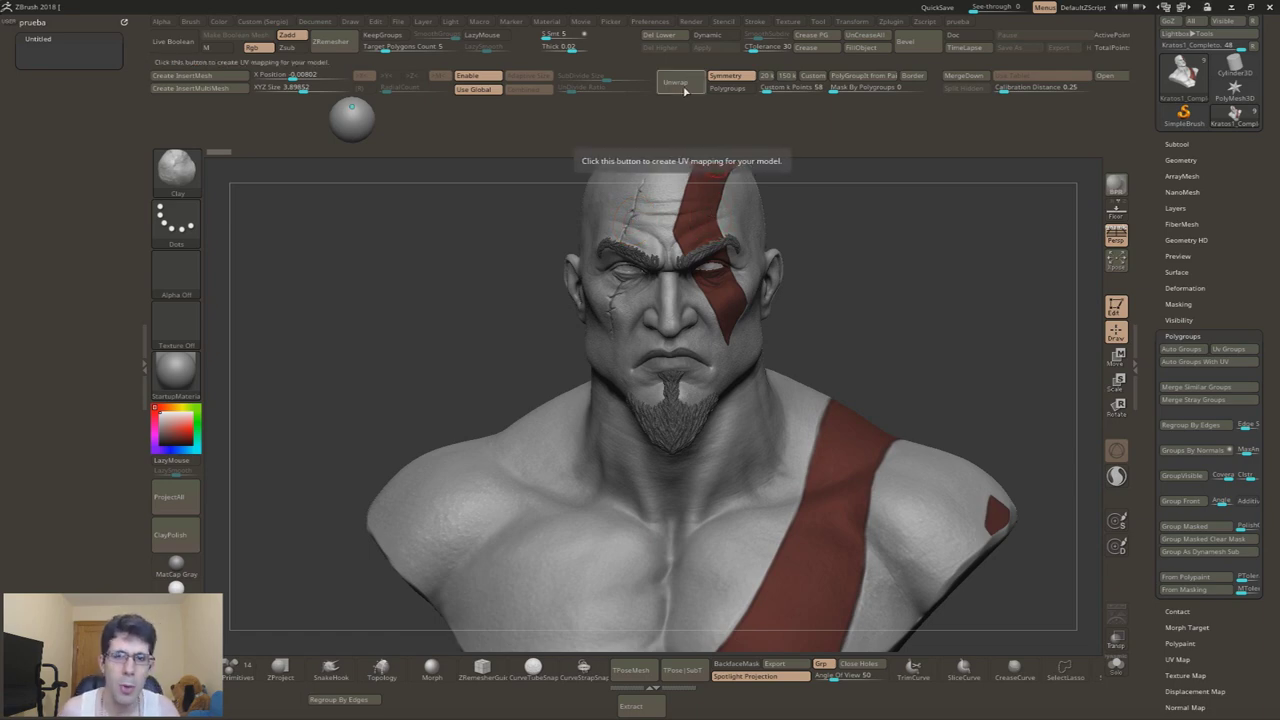
pyautogui.press('ctrl')
pyautogui.keyDown('ctrl'); pyautogui.keyDown('alt'); pyautogui.moveTo(56, 55); pyautogui.dragTo(46, 50); pyautogui.keyUp('alt'); pyautogui.keyUp('ctrl')
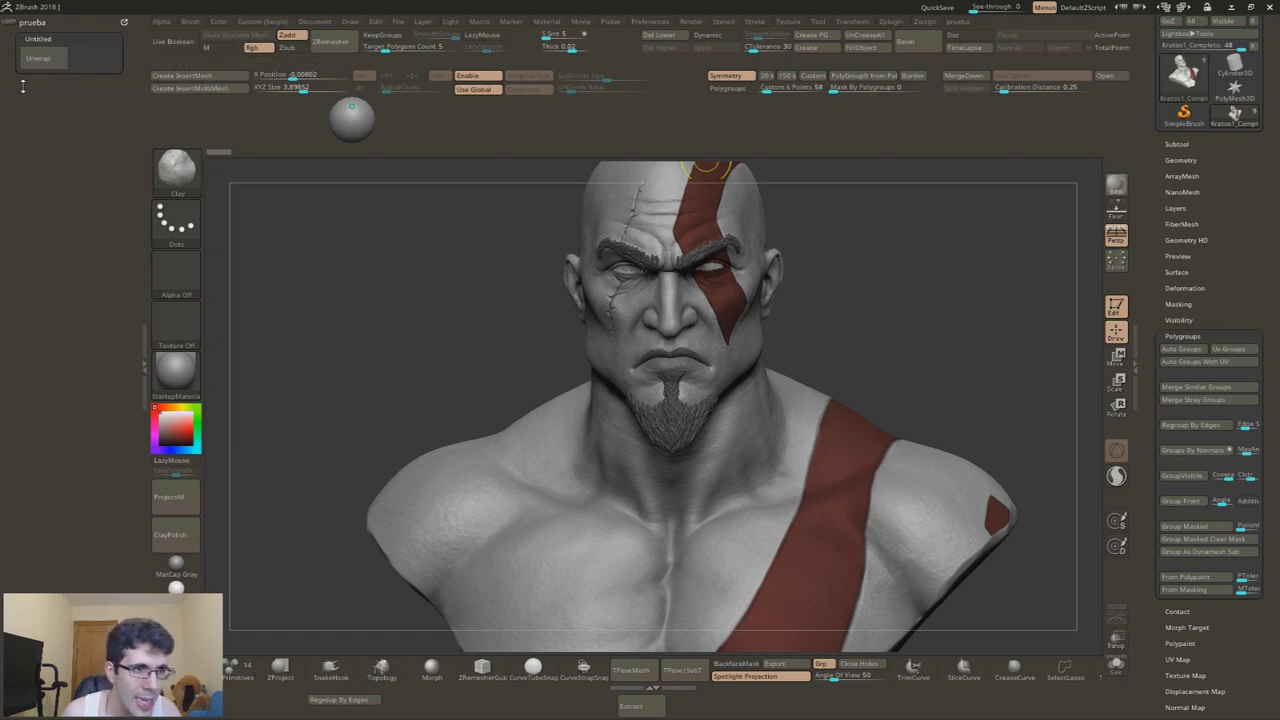
pyautogui.moveTo(259, 47)
pyautogui.keyDown('ctrl'); pyautogui.keyDown('alt'); pyautogui.mouseDown()
pyautogui.moveTo(82, 52)
pyautogui.moveTo(248, 50)
pyautogui.mouseUp(); pyautogui.keyUp('alt'); pyautogui.keyUp('ctrl')
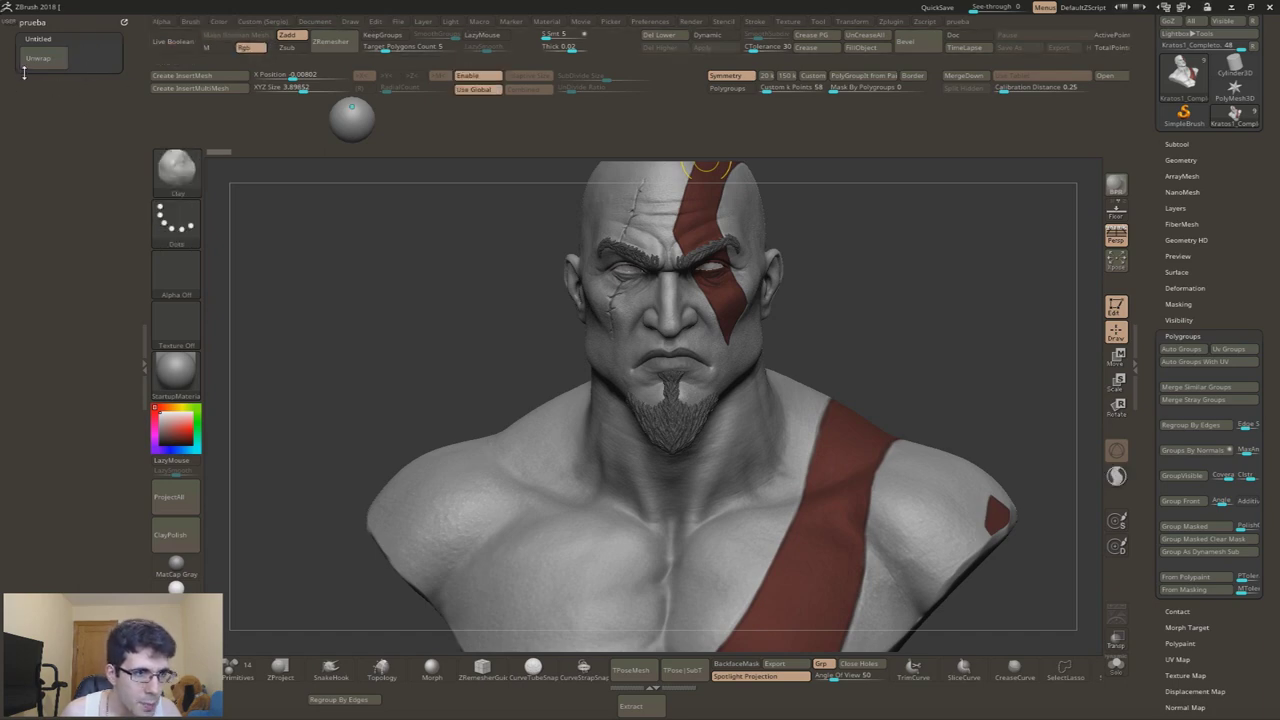
# - Add four UI Filler spacers to the subpalette and dock Preferences in the tray
pyautogui.click(645, 22)
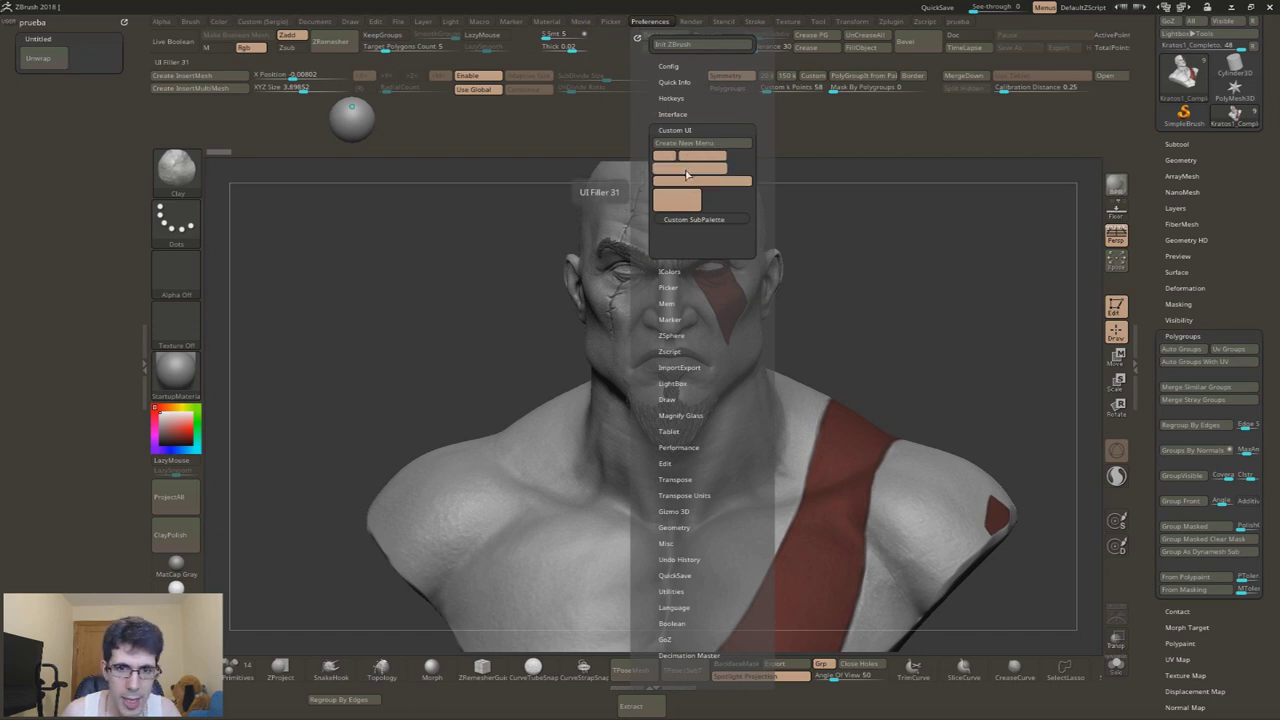
pyautogui.keyDown('ctrl'); pyautogui.keyDown('alt'); pyautogui.moveTo(673, 168); pyautogui.dragTo(80, 50); pyautogui.keyUp('alt'); pyautogui.keyUp('ctrl')
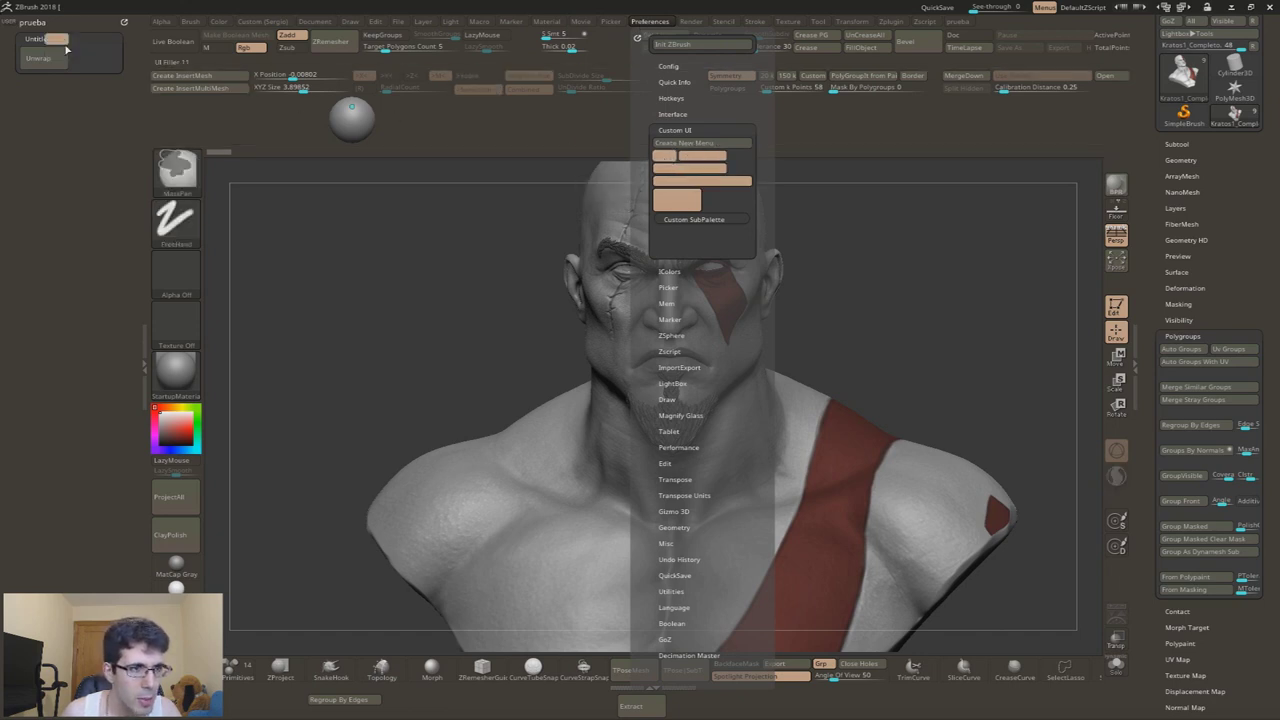
pyautogui.click(646, 22)
pyautogui.moveTo(638, 39); pyautogui.dragTo(61, 157)
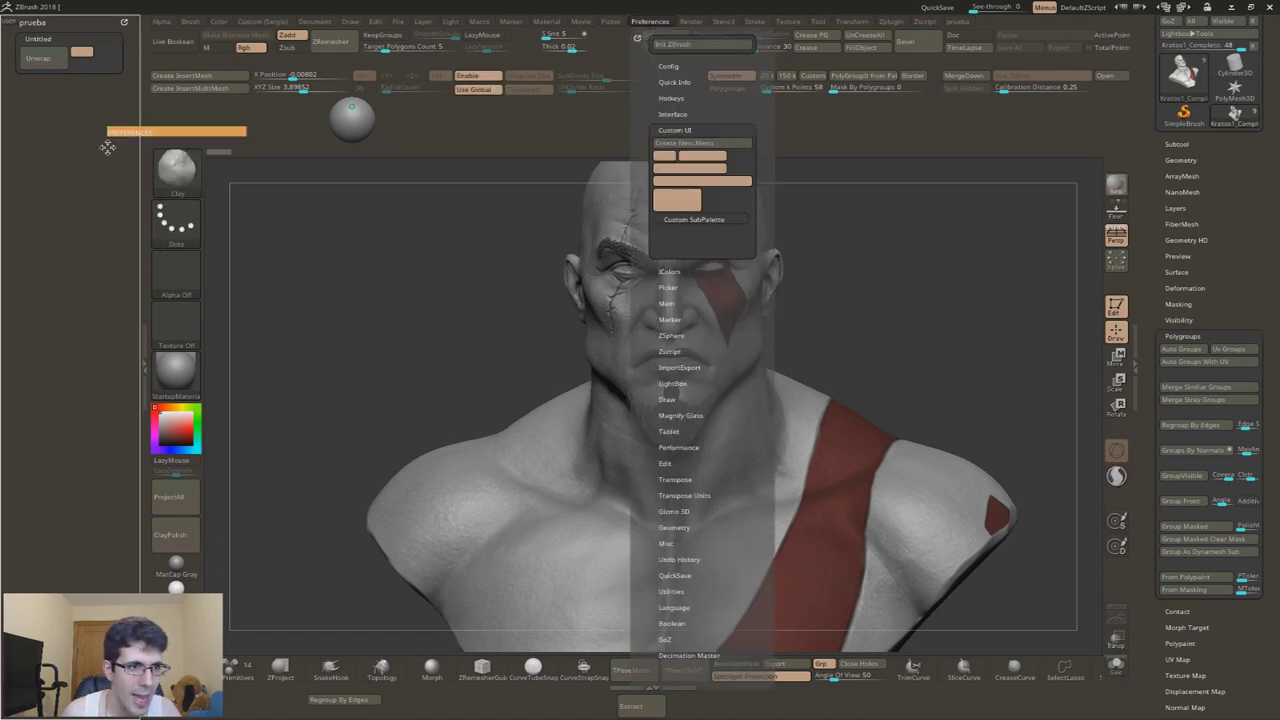
pyautogui.keyDown('ctrl'); pyautogui.keyDown('alt'); pyautogui.moveTo(31, 218); pyautogui.dragTo(107, 51); pyautogui.keyUp('alt'); pyautogui.keyUp('ctrl')
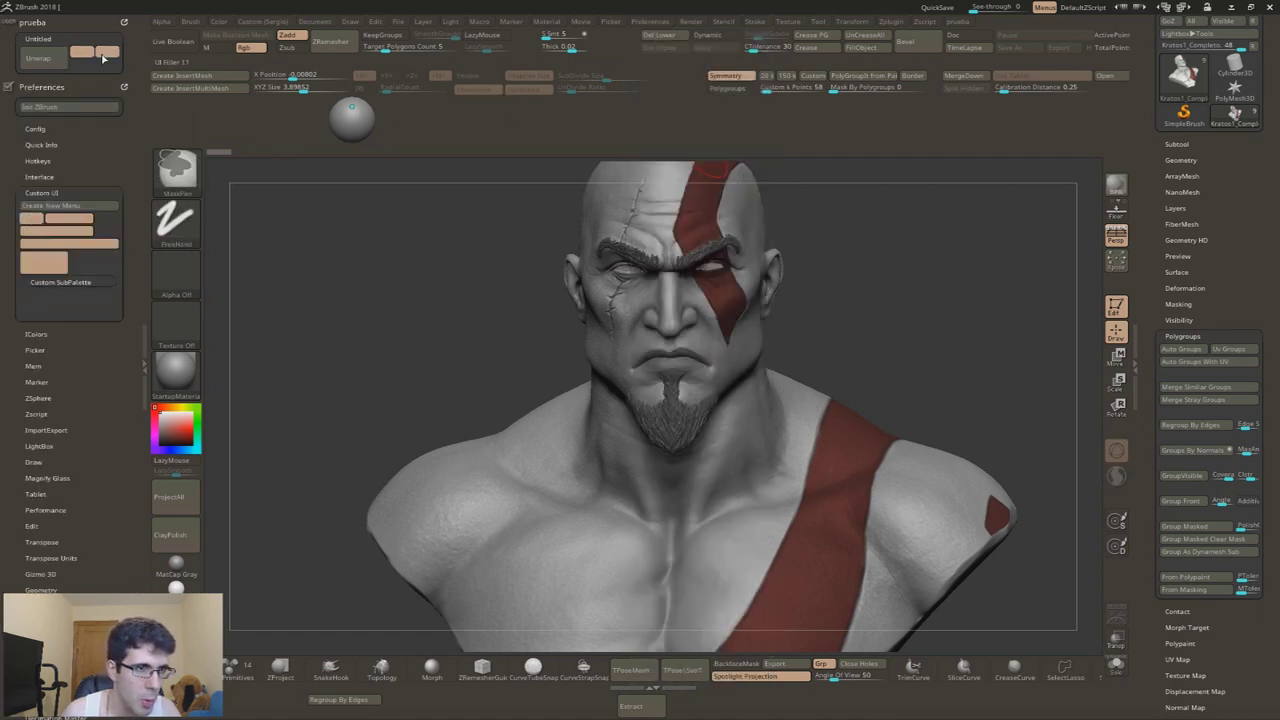
pyautogui.keyDown('ctrl'); pyautogui.keyDown('alt'); pyautogui.moveTo(31, 218); pyautogui.dragTo(81, 64); pyautogui.keyUp('alt'); pyautogui.keyUp('ctrl')
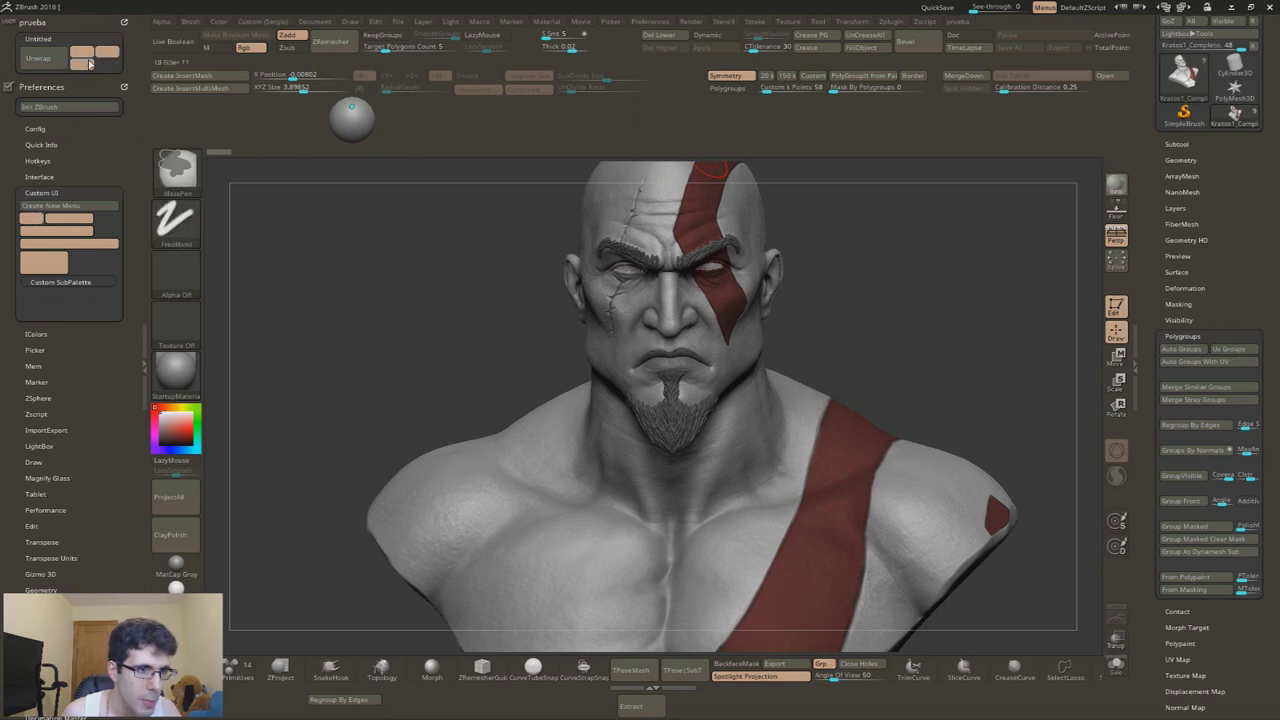
pyautogui.keyDown('ctrl'); pyautogui.keyDown('alt'); pyautogui.moveTo(31, 218); pyautogui.dragTo(107, 64); pyautogui.keyUp('alt'); pyautogui.keyUp('ctrl')
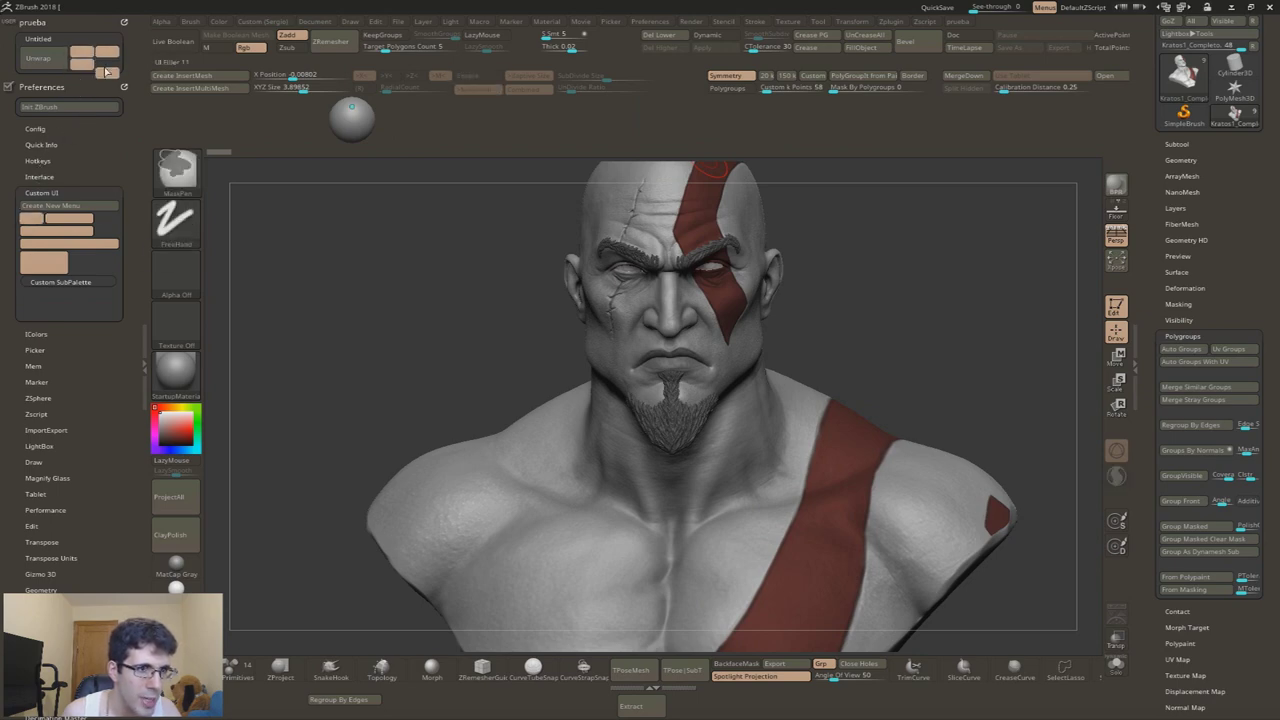
# - Add another Rgb button and rearrange the fillers and Rgb within the subpalette
pyautogui.keyDown('ctrl'); pyautogui.keyDown('alt'); pyautogui.moveTo(243, 47); pyautogui.dragTo(44, 70); pyautogui.keyUp('alt'); pyautogui.keyUp('ctrl')
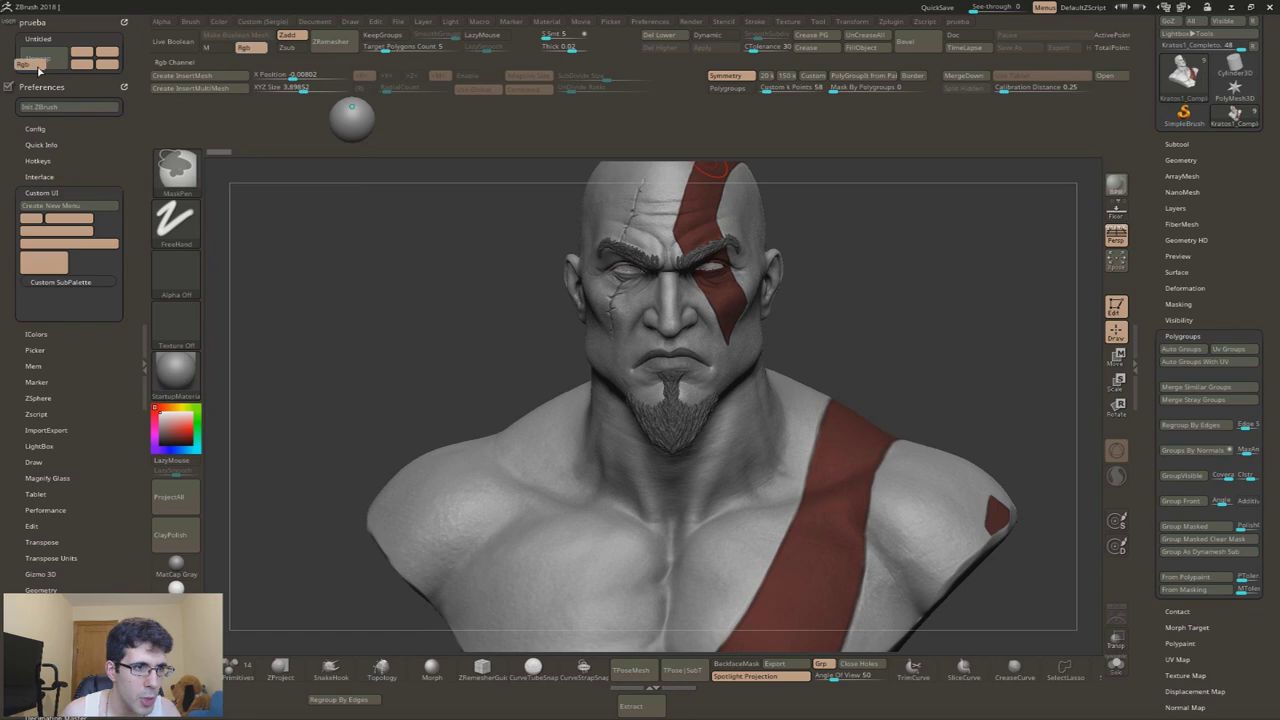
pyautogui.moveTo(45, 70)
pyautogui.keyDown('ctrl'); pyautogui.keyDown('alt'); pyautogui.mouseDown()
pyautogui.moveTo(250, 49)
pyautogui.moveTo(35, 78)
pyautogui.mouseUp(); pyautogui.keyUp('alt'); pyautogui.keyUp('ctrl')
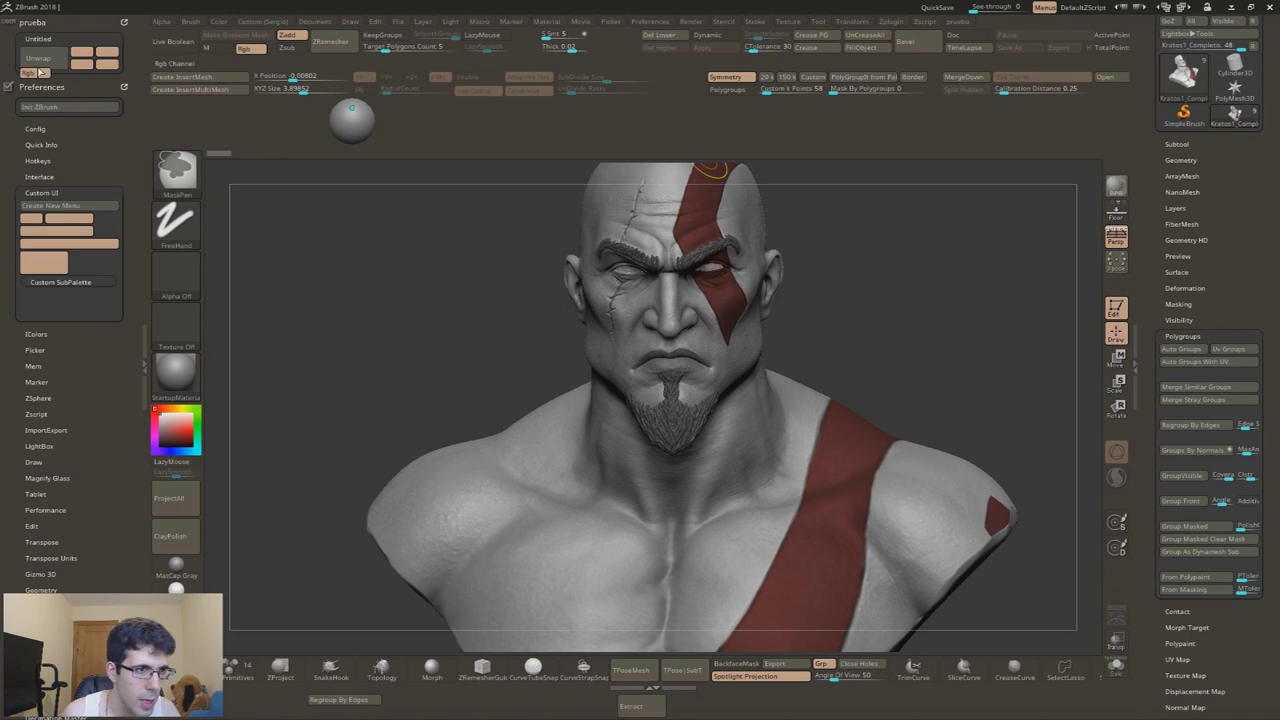
pyautogui.press('b')
pyautogui.press('c')
pyautogui.press('l')
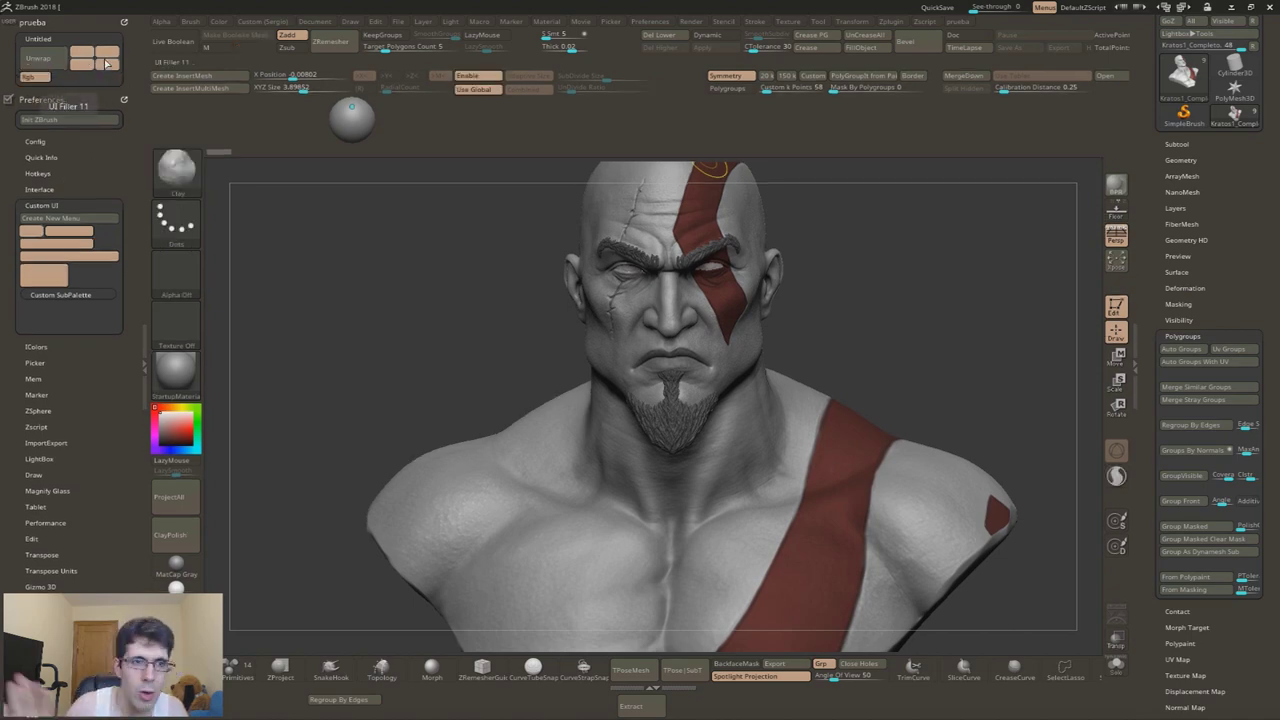
pyautogui.click(105, 68)
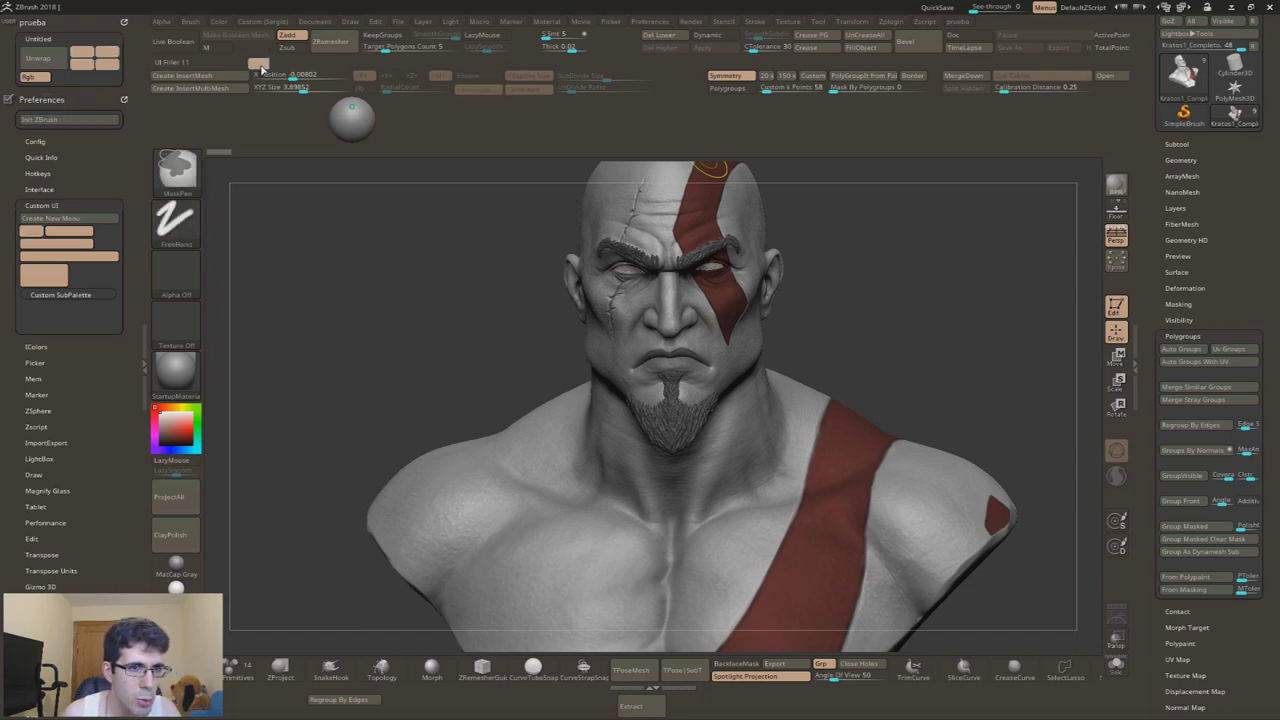
pyautogui.keyDown('ctrl'); pyautogui.keyDown('alt'); pyautogui.moveTo(105, 68); pyautogui.dragTo(262, 50); pyautogui.keyUp('alt'); pyautogui.keyUp('ctrl')
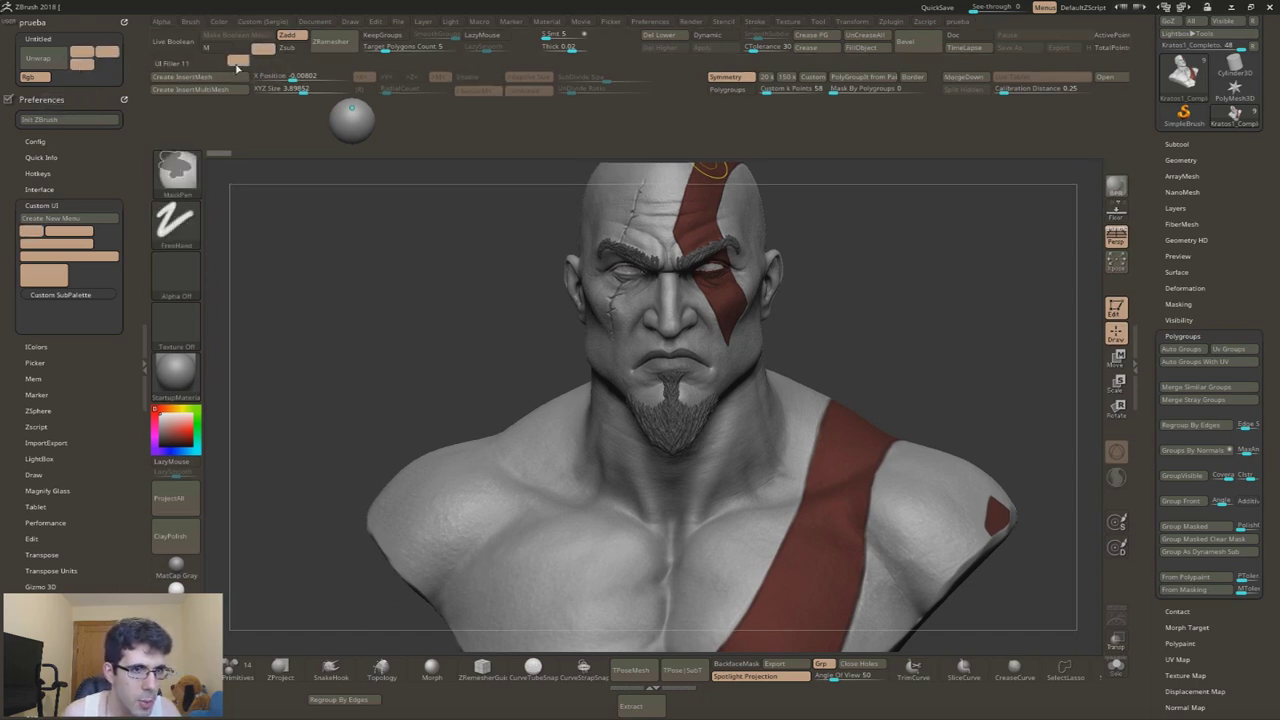
pyautogui.keyDown('ctrl'); pyautogui.keyDown('alt'); pyautogui.moveTo(35, 76); pyautogui.dragTo(82, 66); pyautogui.keyUp('alt'); pyautogui.keyUp('ctrl')
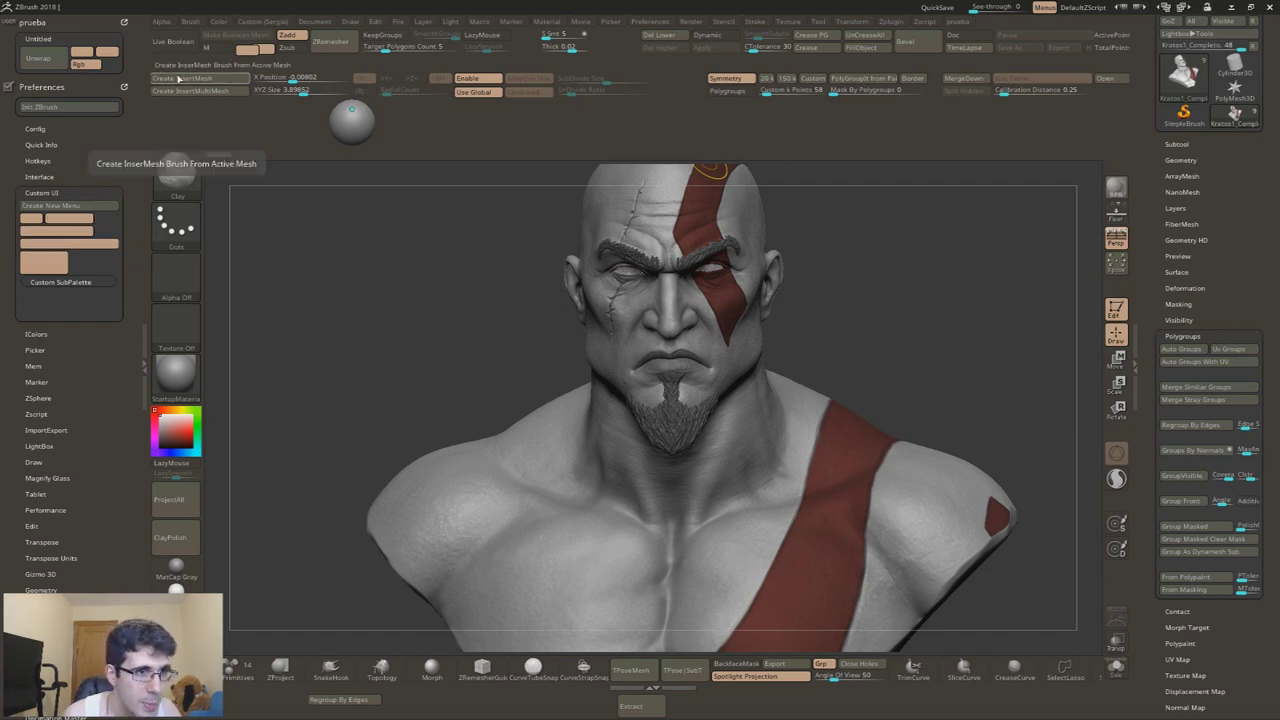
# - Rename the Untitled subpalette to sergio
pyautogui.click(39, 38)
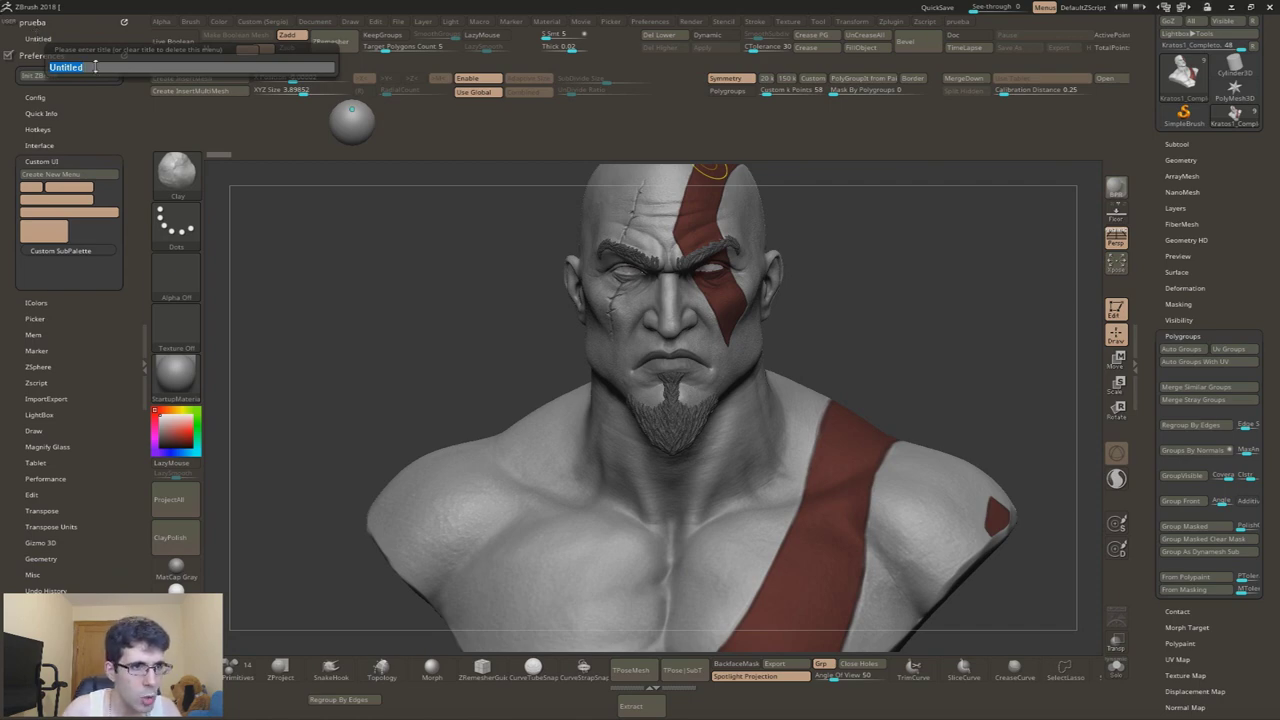
pyautogui.write('sergio')
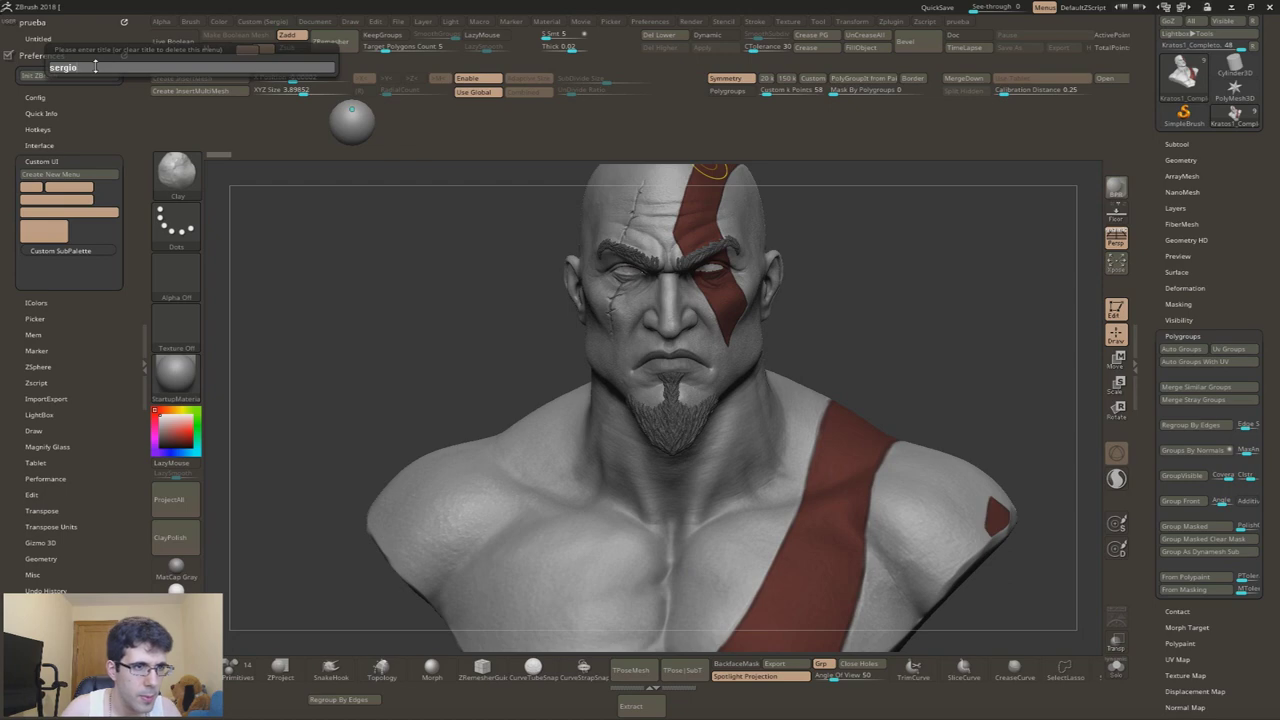
pyautogui.press('Return')
pyautogui.click(47, 40)
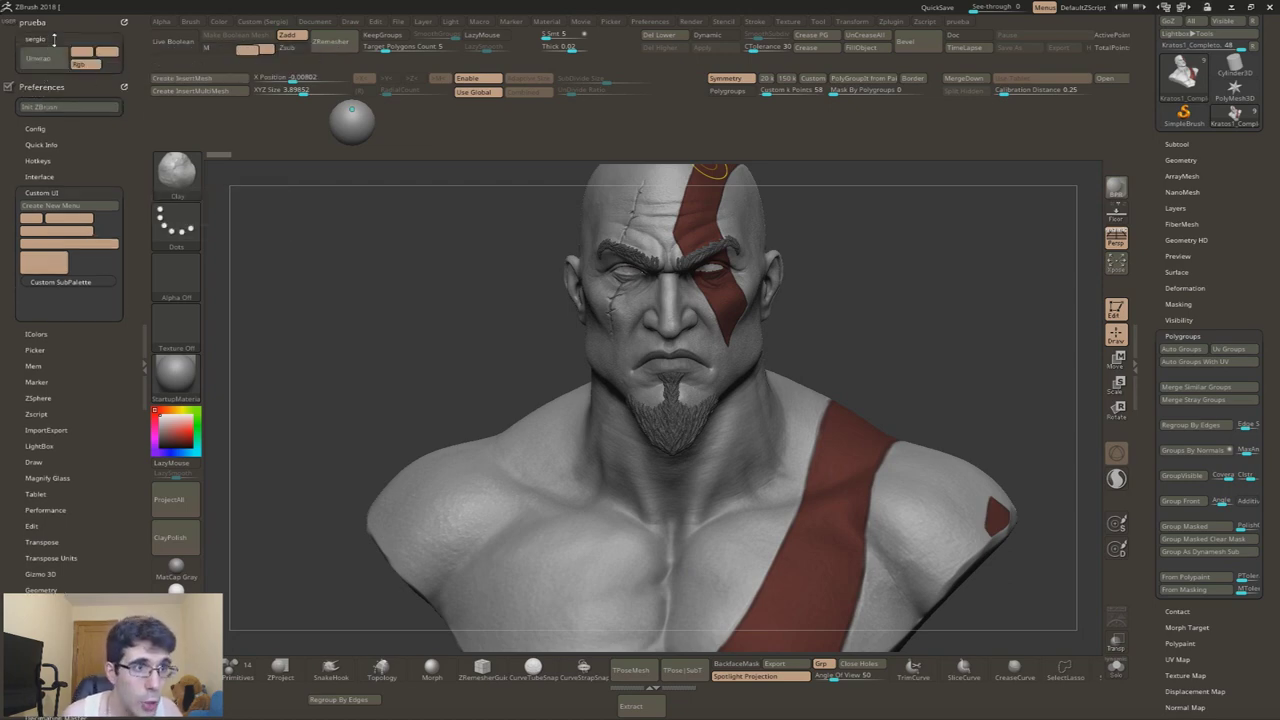
# - Remove Preferences from the tray and test opening the prueba menu as a popup
pyautogui.click(62, 89)
pyautogui.click(124, 88)
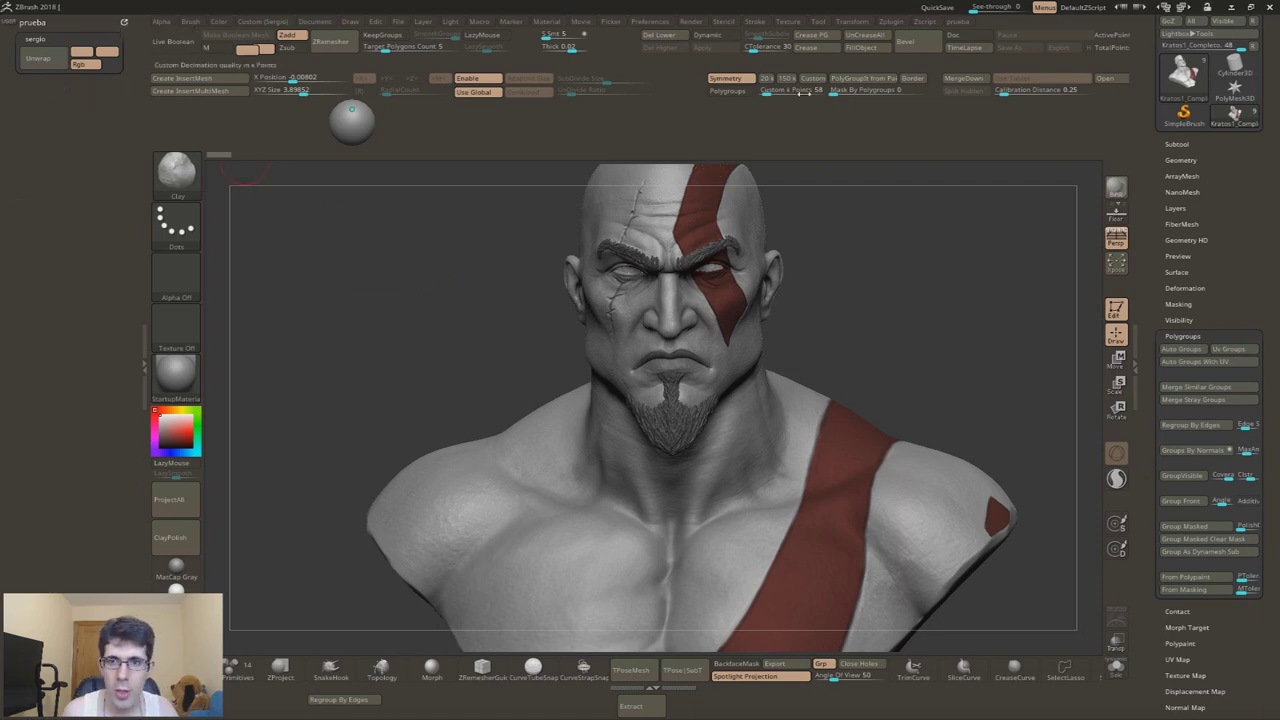
pyautogui.click(957, 21)
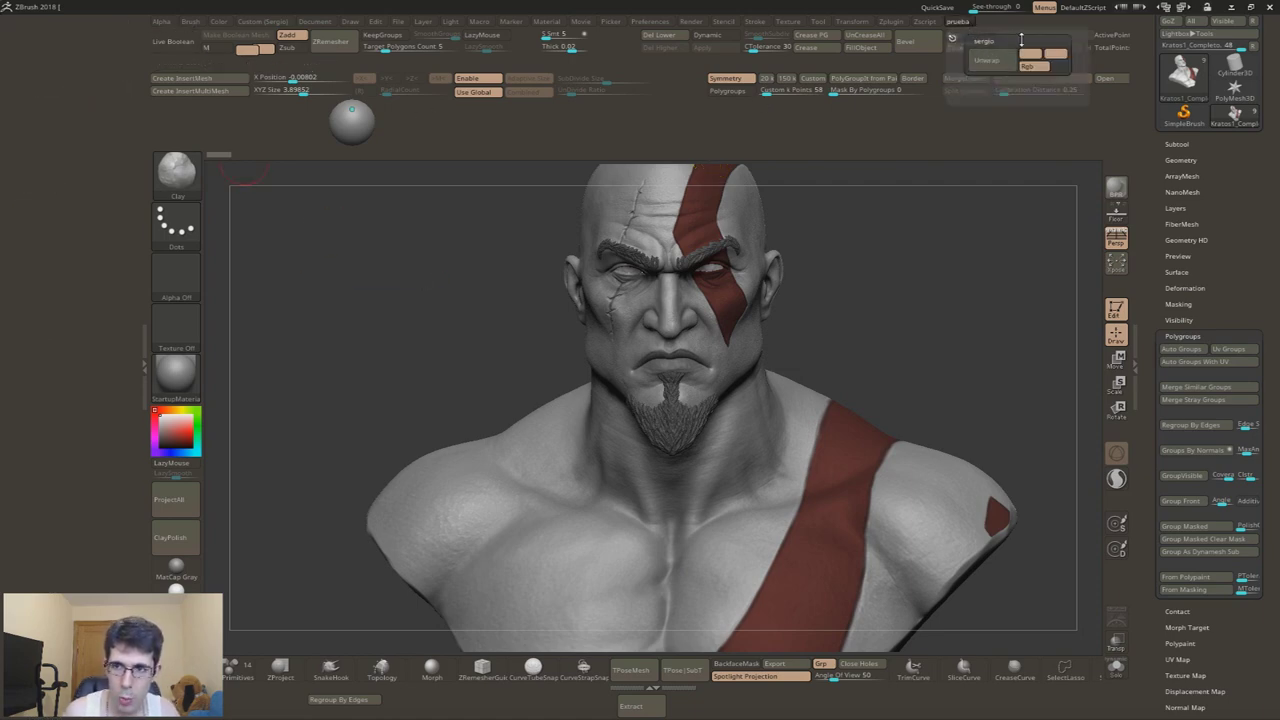
pyautogui.click(952, 38)
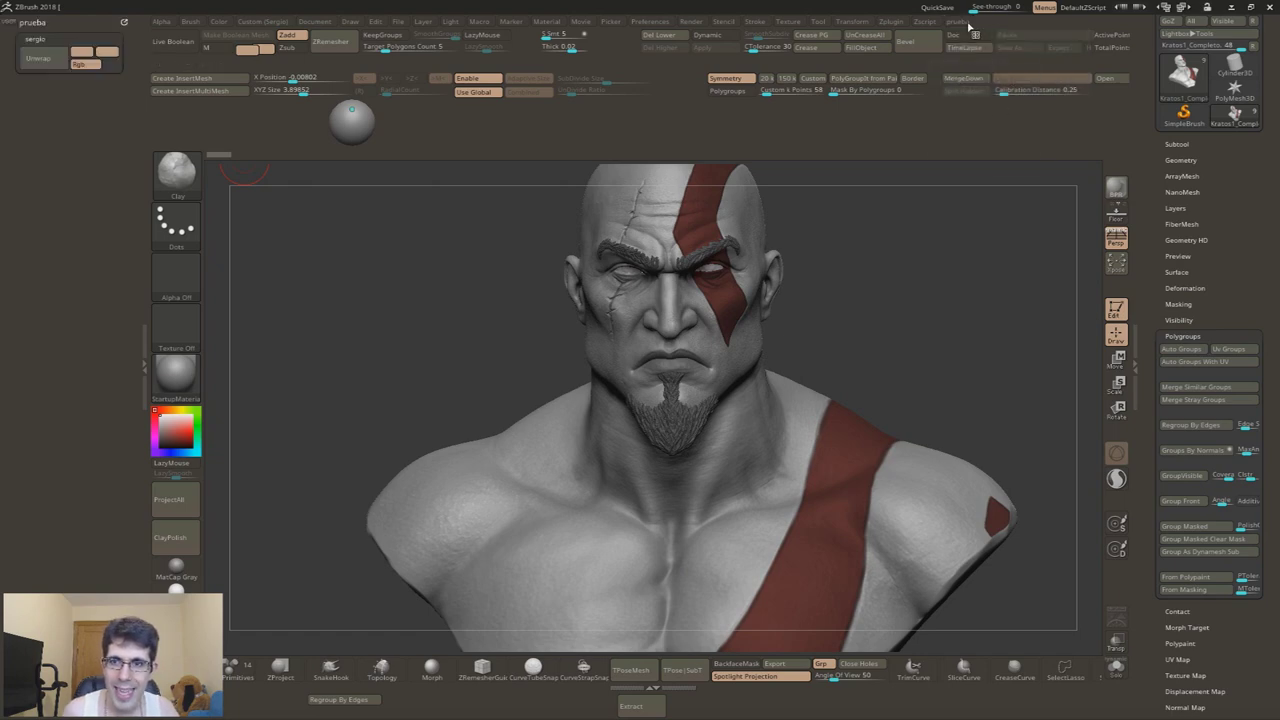
pyautogui.click(958, 22)
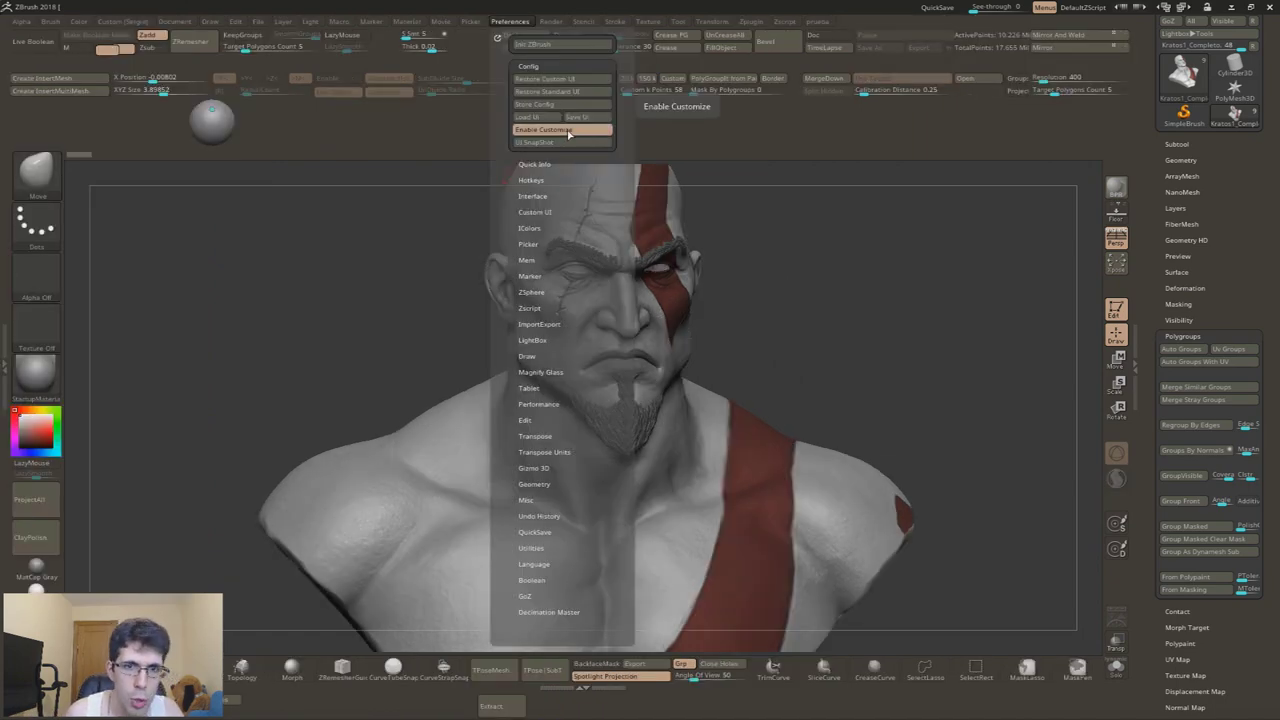
# - Assign Ctrl+W to the sergio menu, overriding its previous use, then test it over the canvas
pyautogui.click(806, 200)
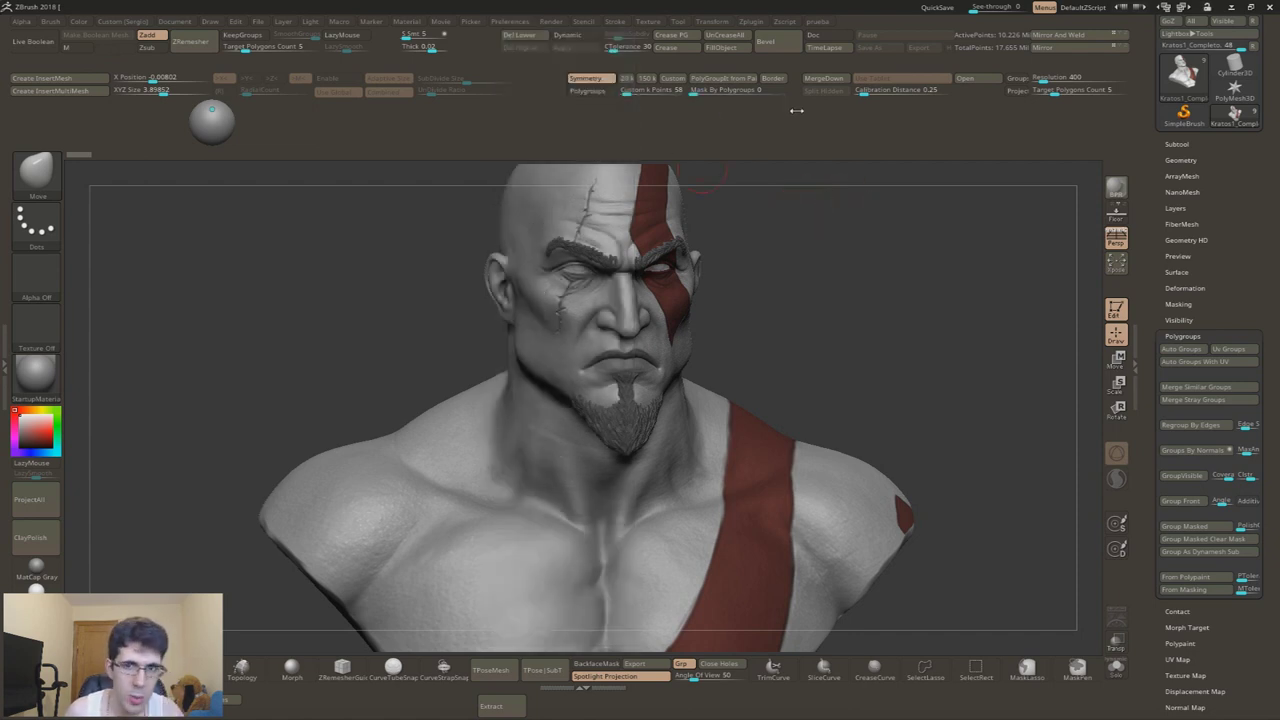
pyautogui.press('ctrl')
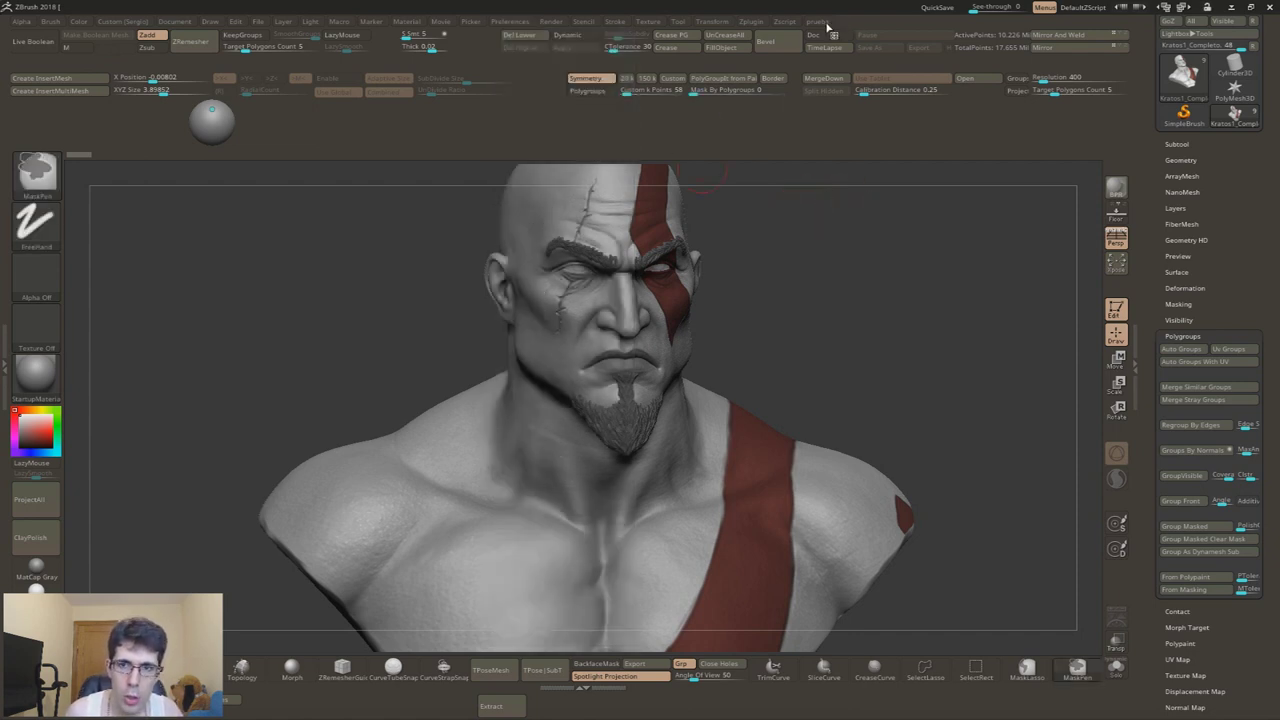
pyautogui.keyDown('ctrl'); pyautogui.keyDown('alt'); pyautogui.click(826, 24); pyautogui.keyUp('alt'); pyautogui.keyUp('ctrl')
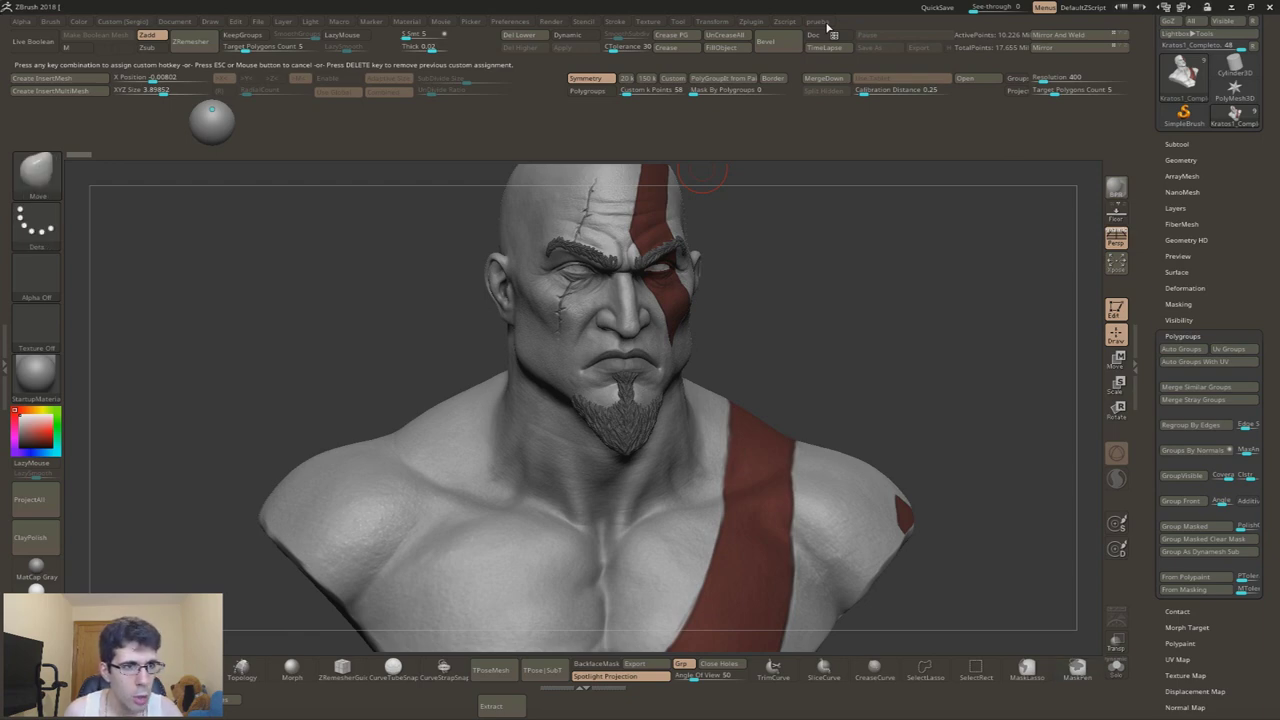
pyautogui.hotkey('ctrl', 'w')
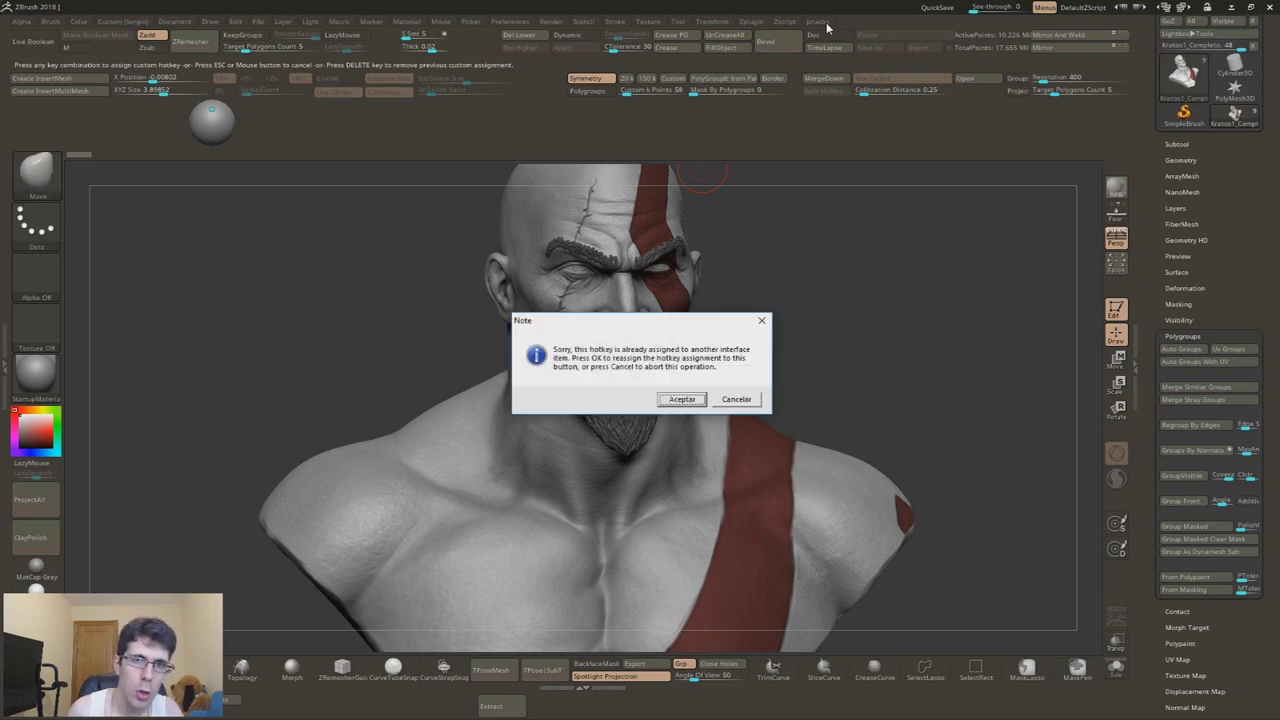
pyautogui.click(682, 400)
pyautogui.hotkey('ctrl', 'w')
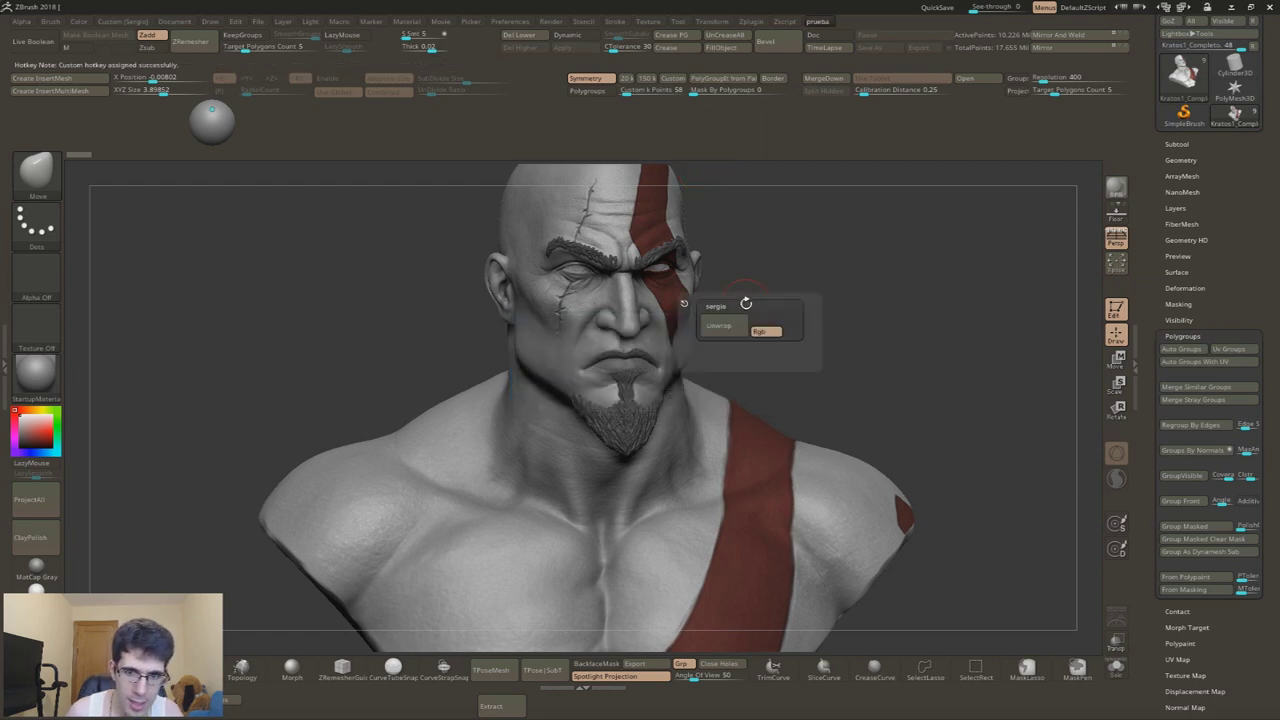
pyautogui.hotkey('ctrl', 'w')
pyautogui.hotkey('ctrl', 'w')
pyautogui.hotkey('ctrl', 'w')
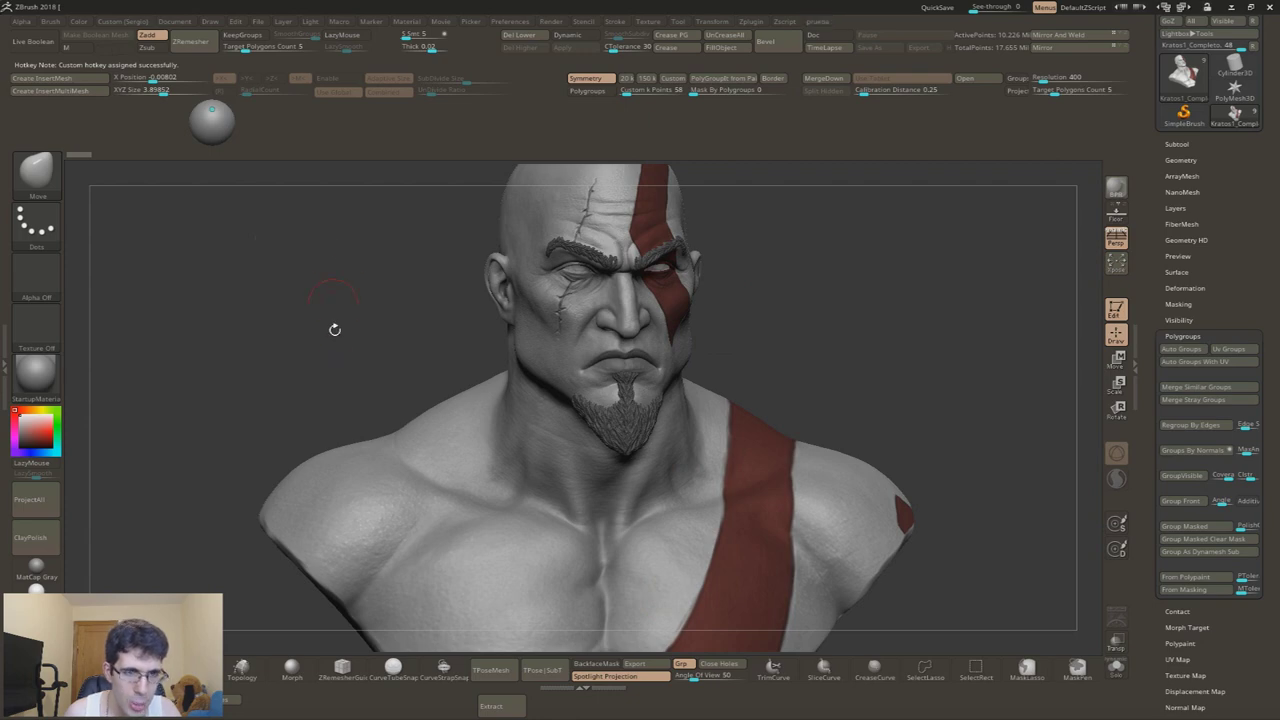
pyautogui.hotkey('ctrl', 'w')
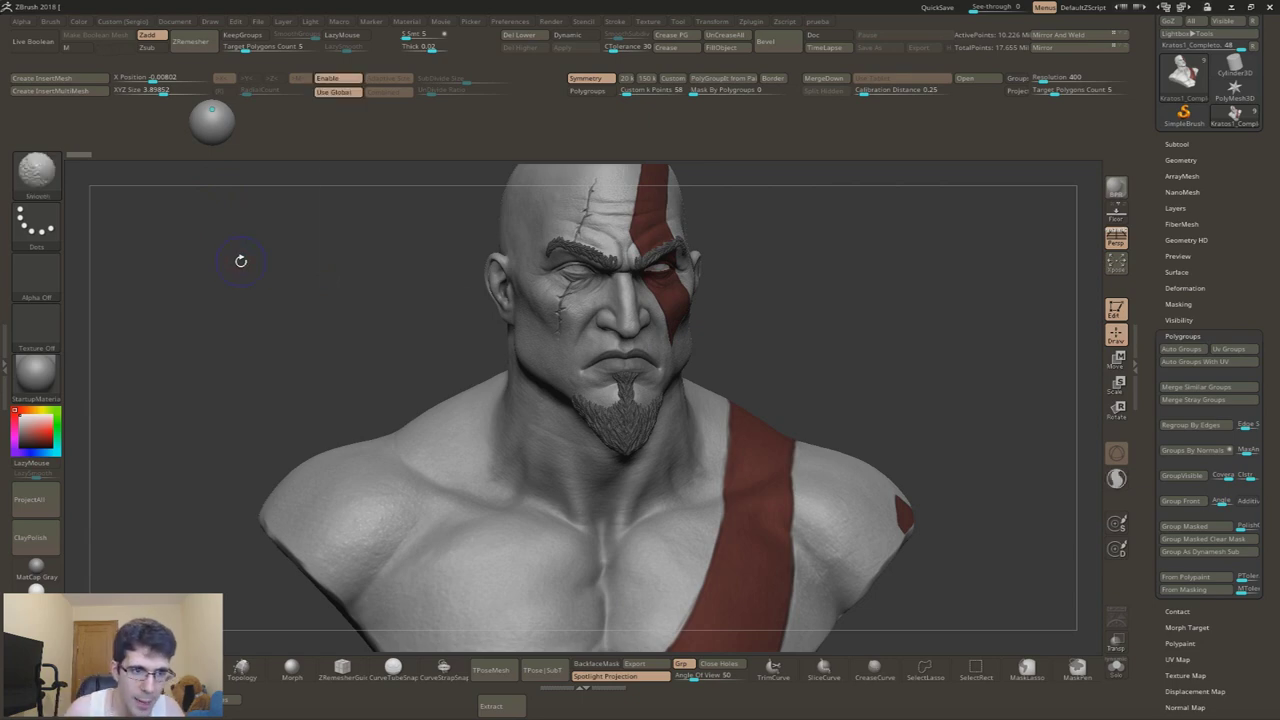
pyautogui.press('space')
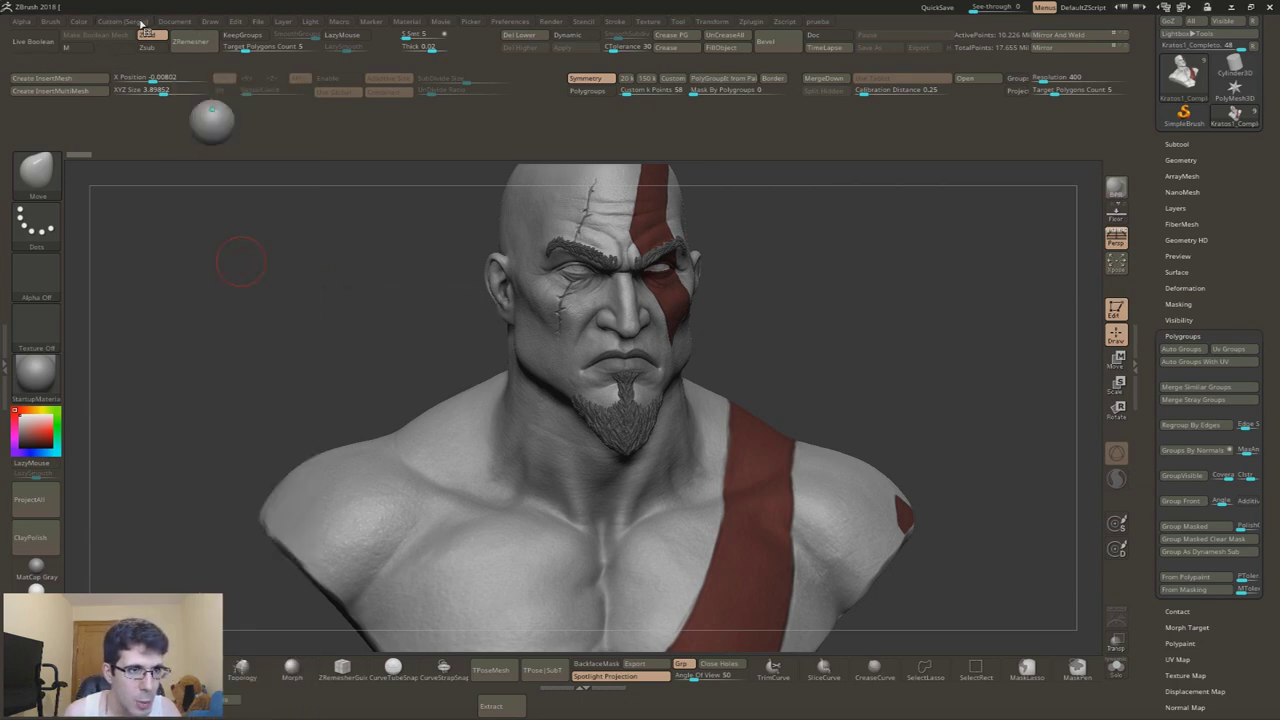
pyautogui.press('space')
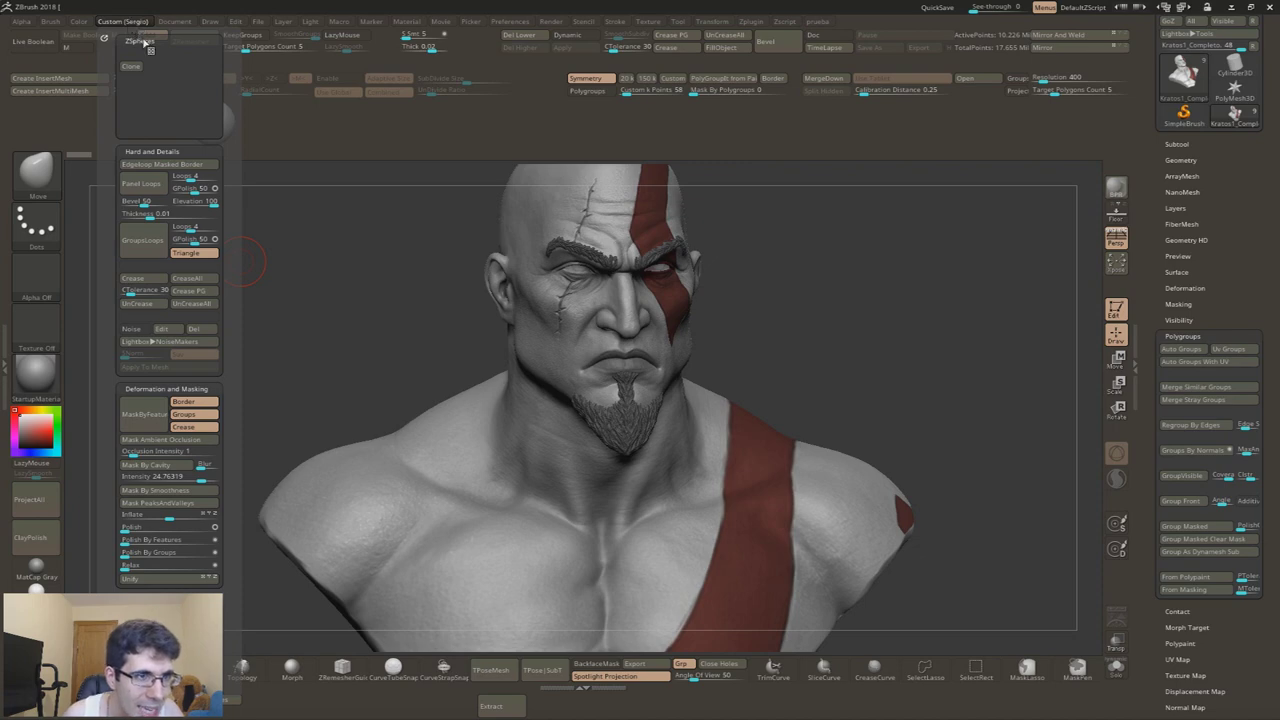
pyautogui.press('space')
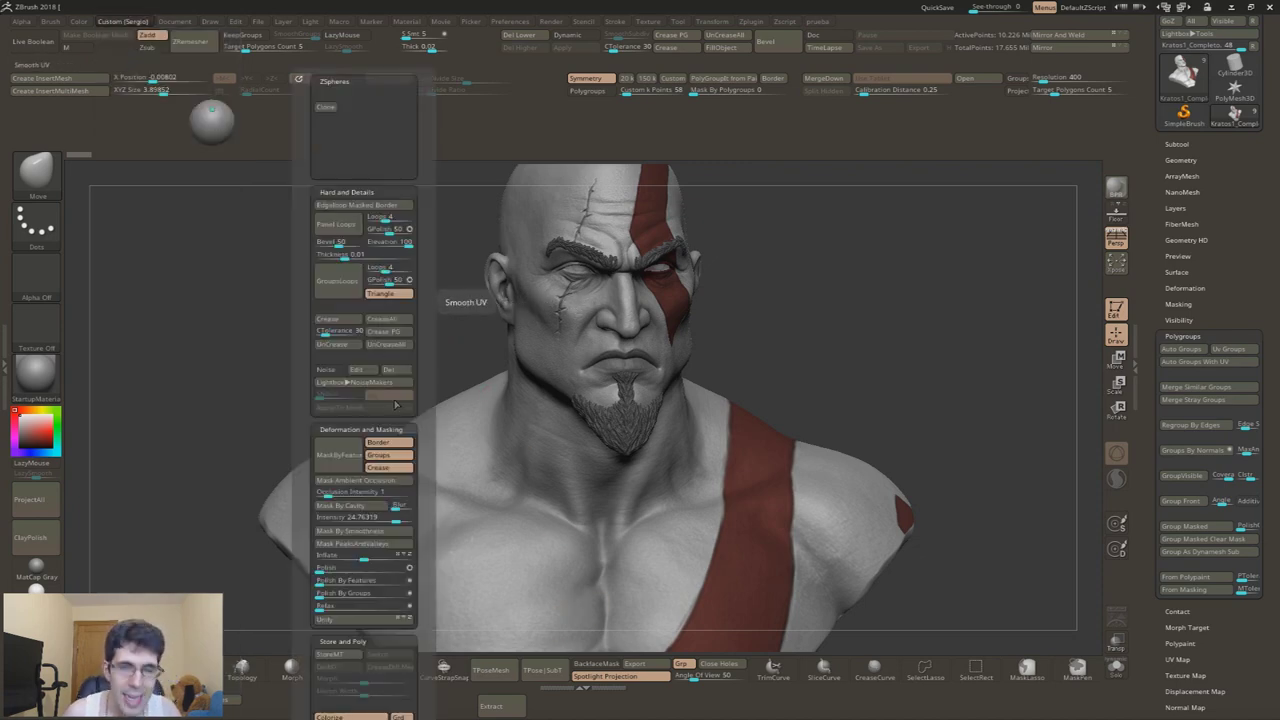
pyautogui.press('space')
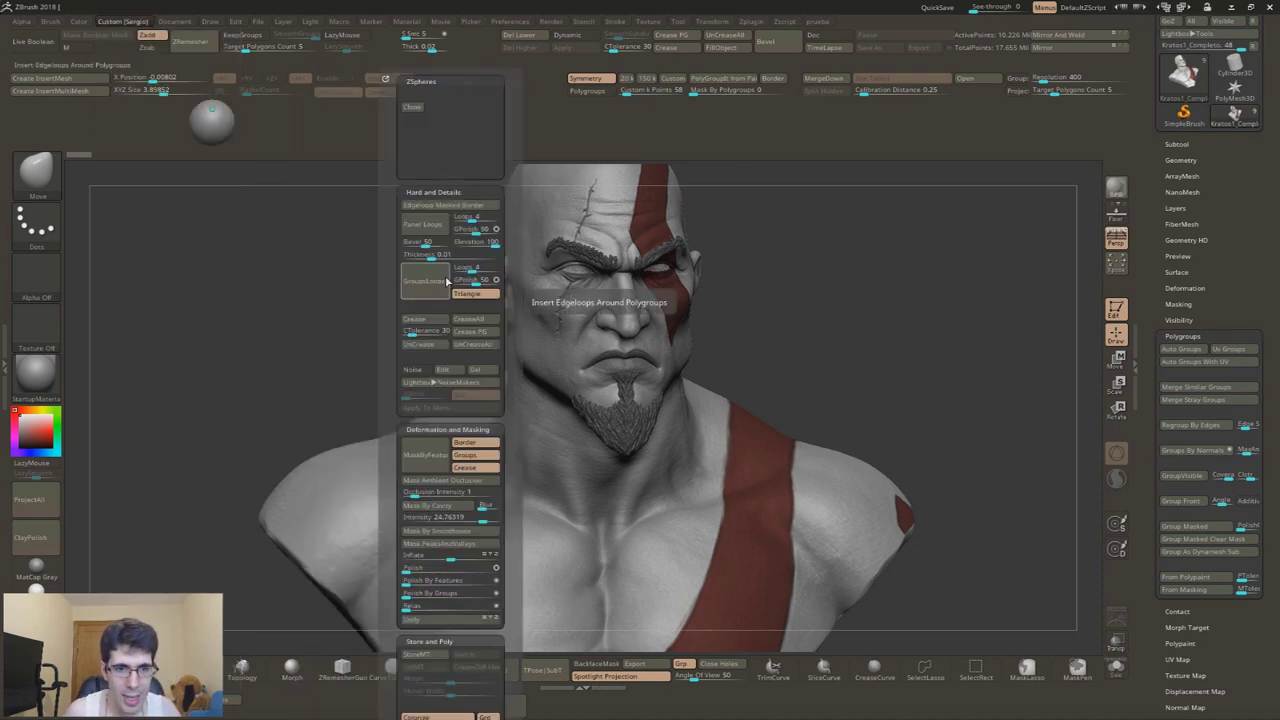
pyautogui.scroll(-5, 511, 218)
pyautogui.scroll(-4, 500, 300)
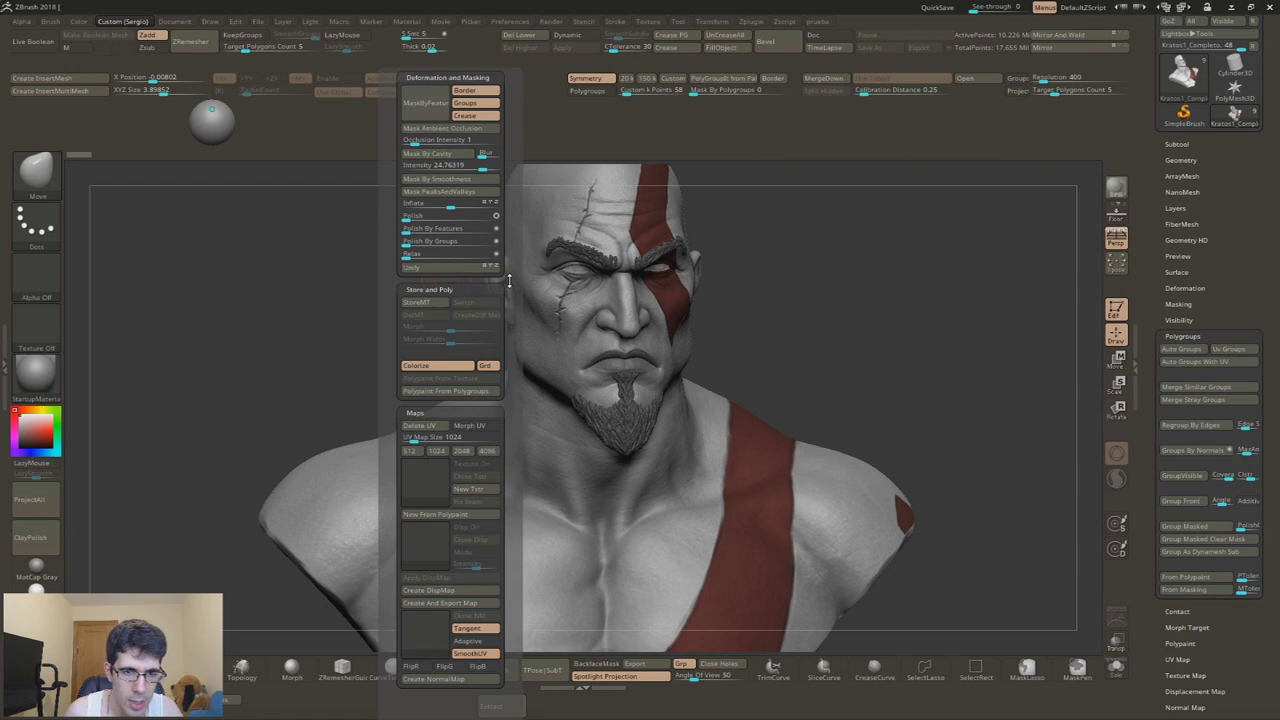
pyautogui.scroll(3, 508, 280)
pyautogui.scroll(3, 503, 378)
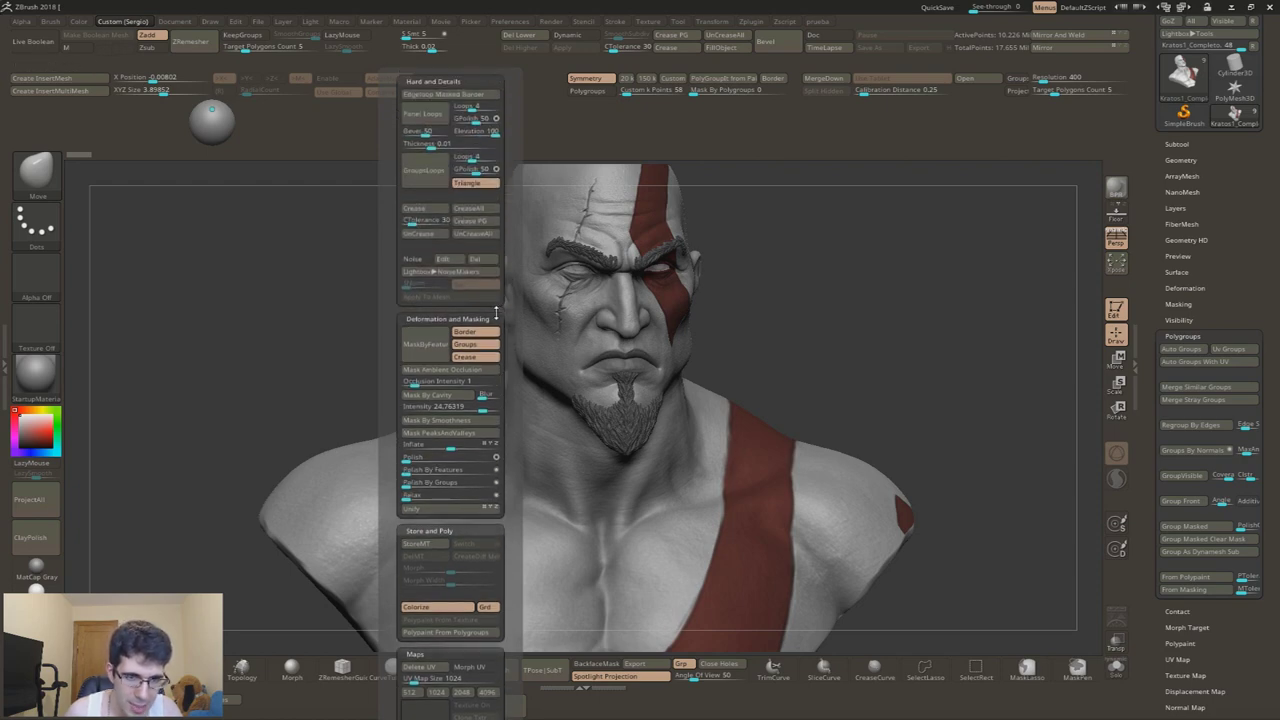
pyautogui.scroll(-3, 490, 420)
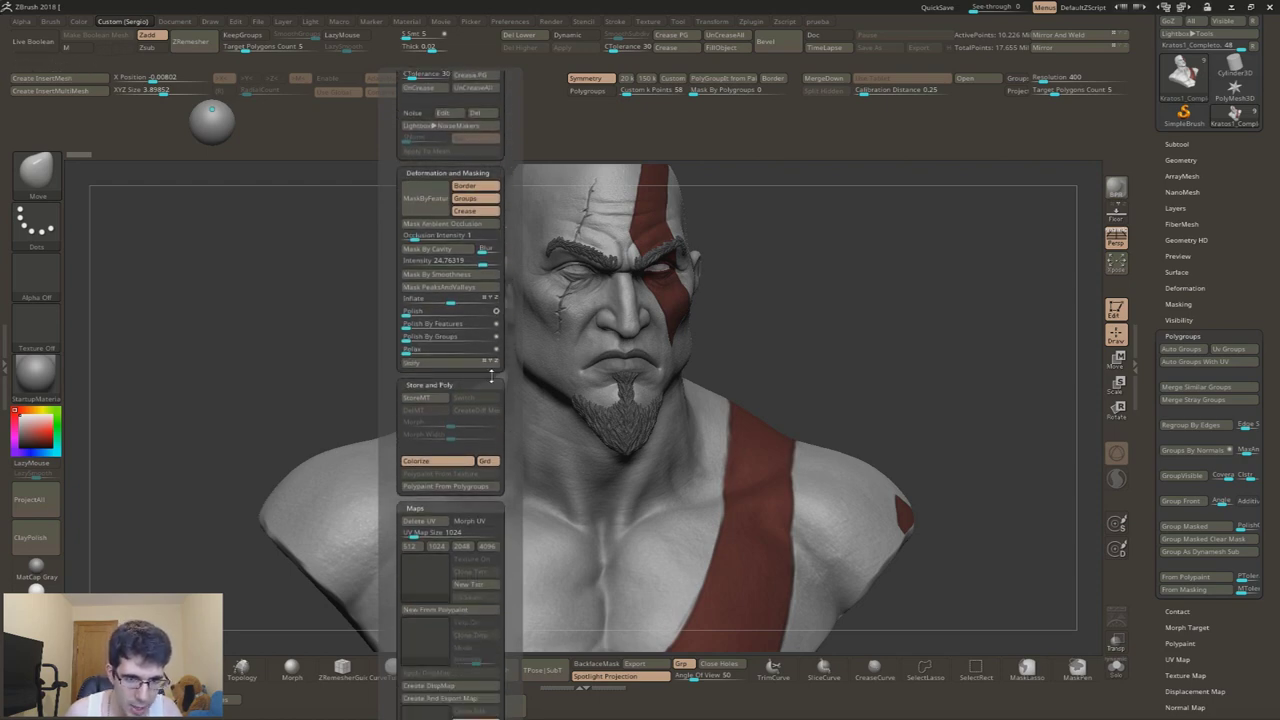
pyautogui.scroll(2, 490, 400)
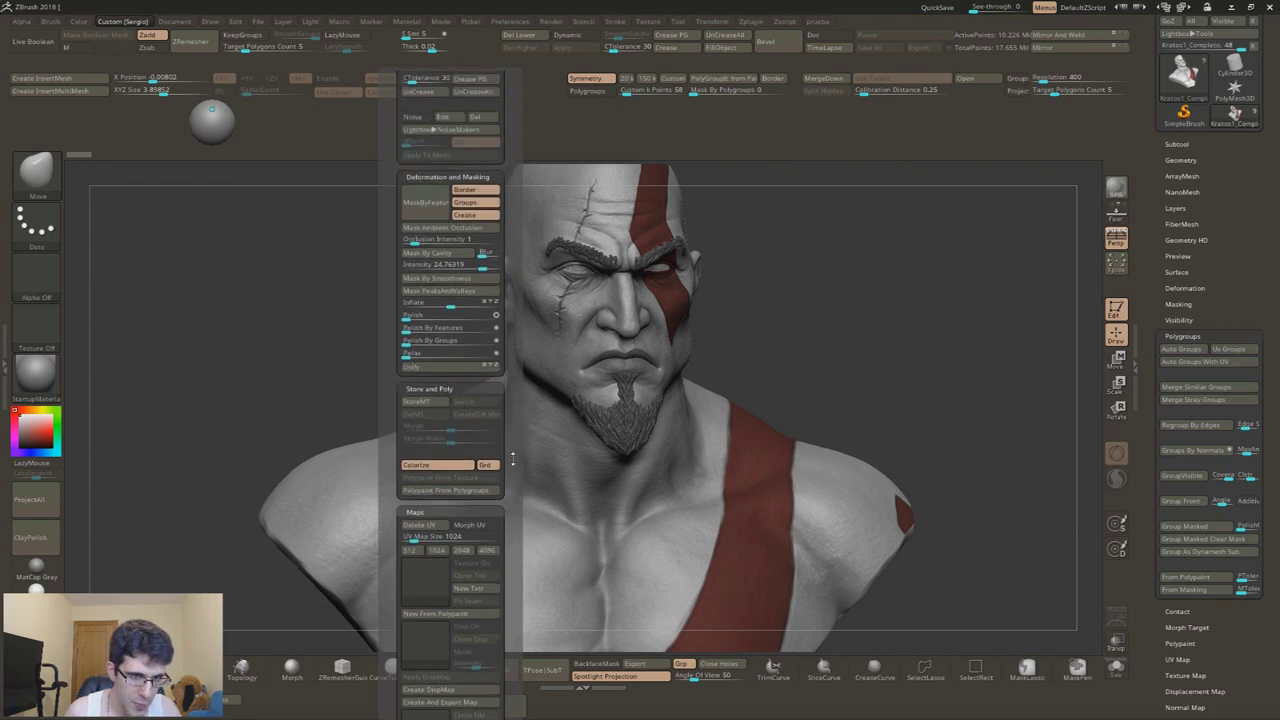
pyautogui.moveTo(507, 254); pyautogui.dragTo(507, 350)
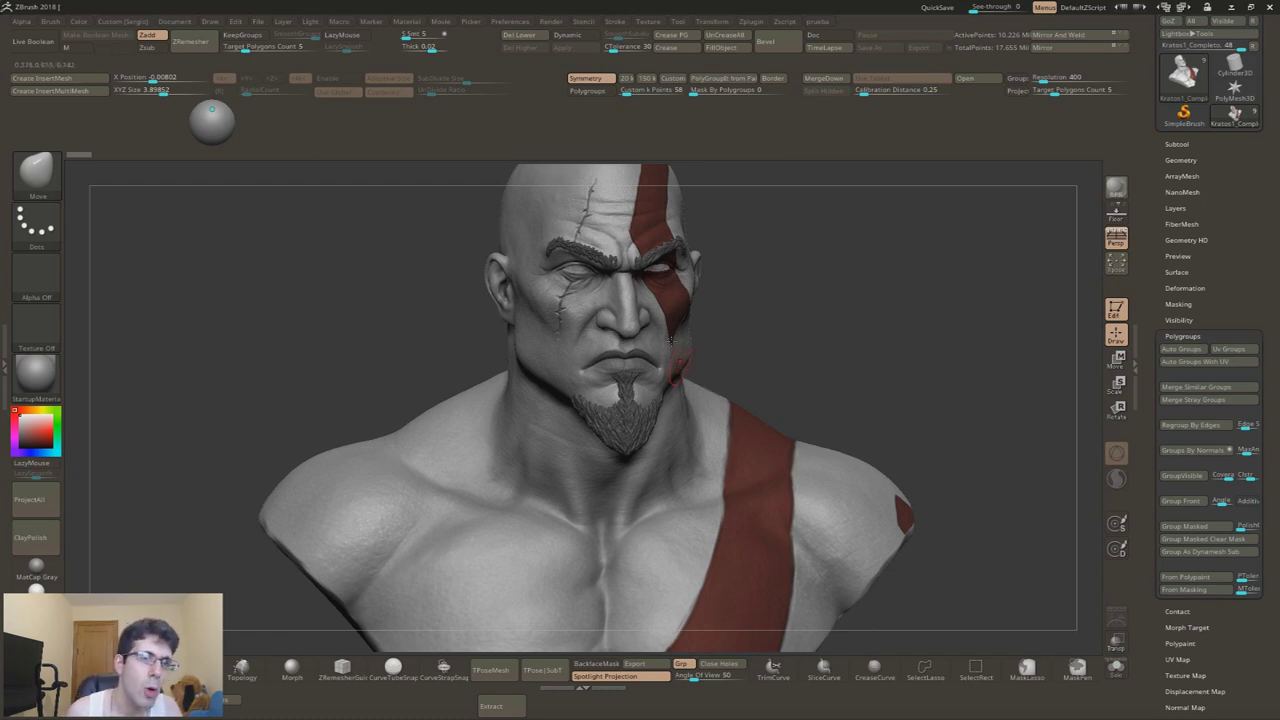
# - In Preferences IColors, set the Main interface colour to green
pyautogui.click(535, 21)
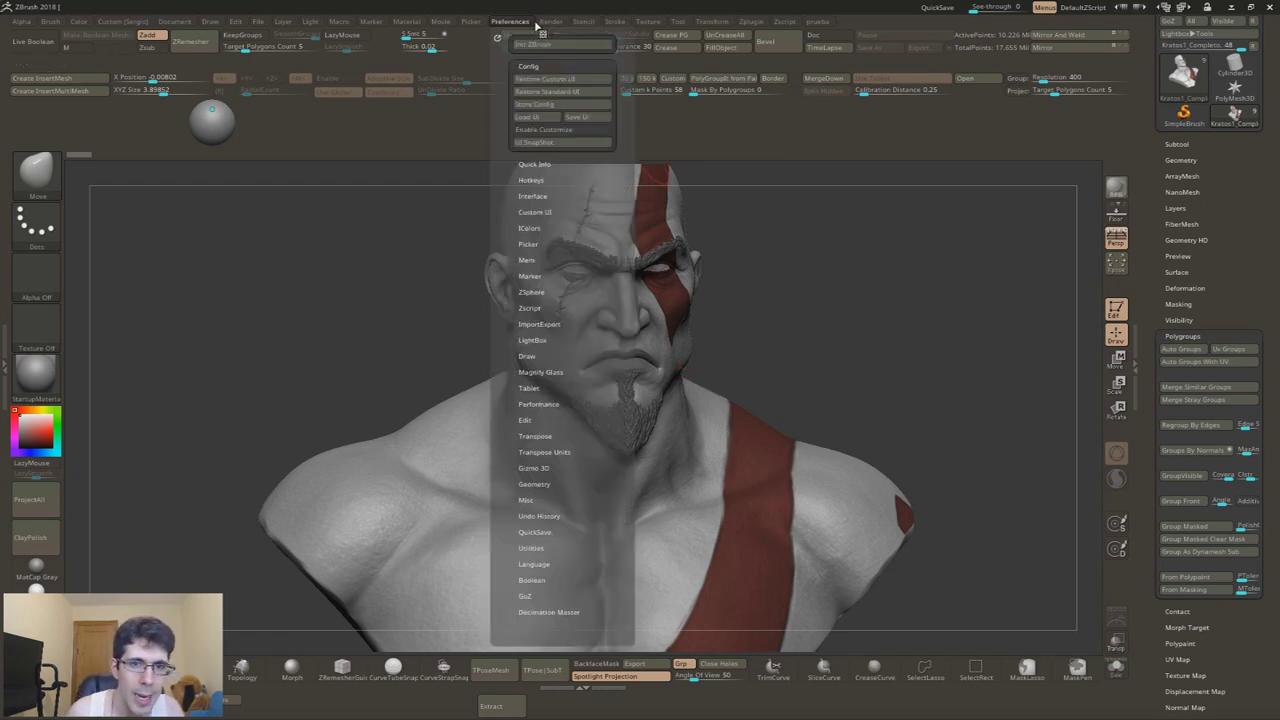
pyautogui.click(560, 210)
pyautogui.click(527, 150)
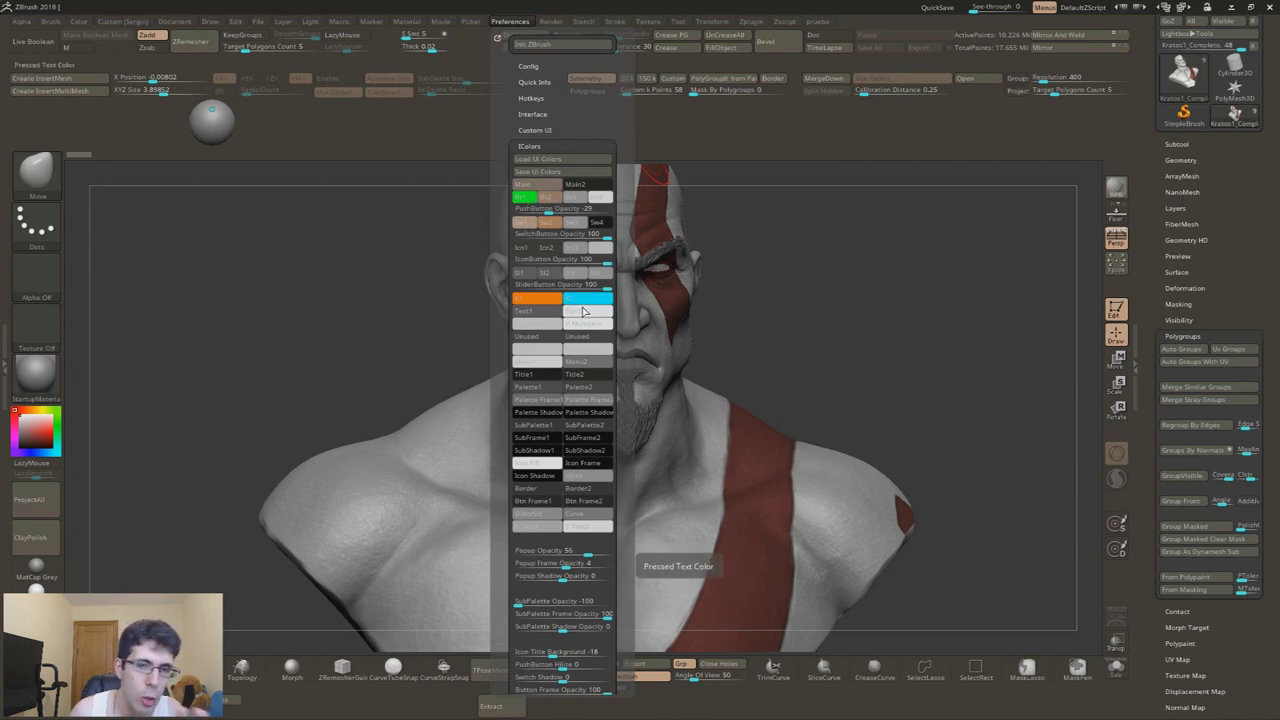
pyautogui.moveTo(545, 298); pyautogui.dragTo(573, 240)
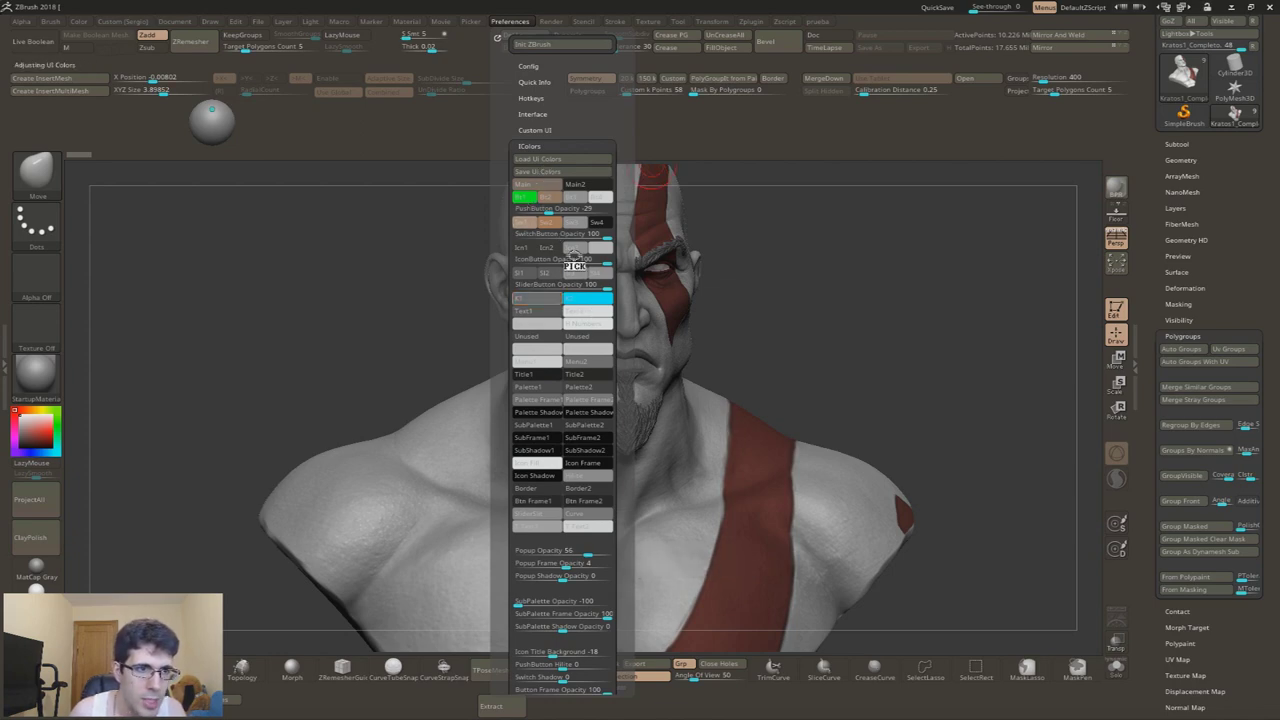
pyautogui.moveTo(573, 240)
pyautogui.mouseDown()
pyautogui.moveTo(541, 262)
pyautogui.moveTo(535, 285)
pyautogui.mouseUp()
pyautogui.moveTo(532, 190)
pyautogui.mouseDown()
pyautogui.moveTo(532, 205)
pyautogui.moveTo(600, 200)
pyautogui.mouseUp()
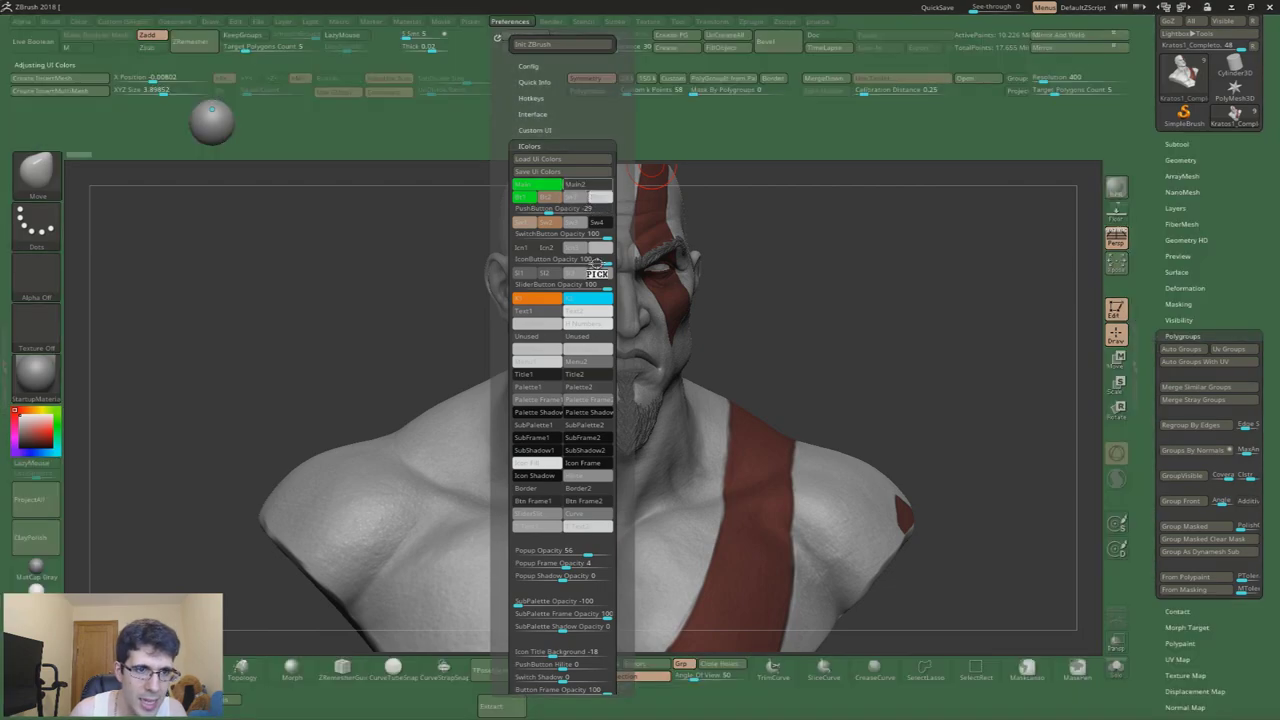
# - Try other UI colours, keeping the secondary colour grey and text light grey
pyautogui.moveTo(600, 200); pyautogui.dragTo(586, 300)
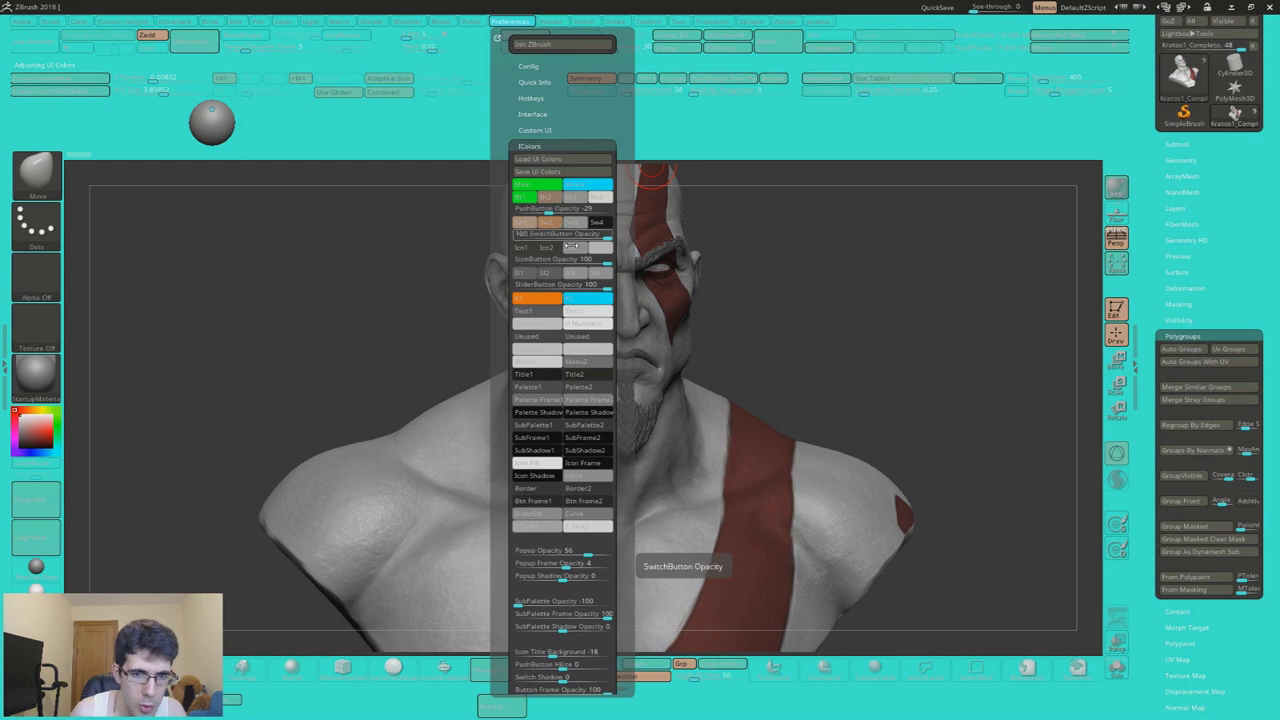
pyautogui.moveTo(588, 185)
pyautogui.mouseDown()
pyautogui.moveTo(610, 166)
pyautogui.moveTo(574, 221)
pyautogui.moveTo(602, 205)
pyautogui.moveTo(584, 204)
pyautogui.mouseUp()
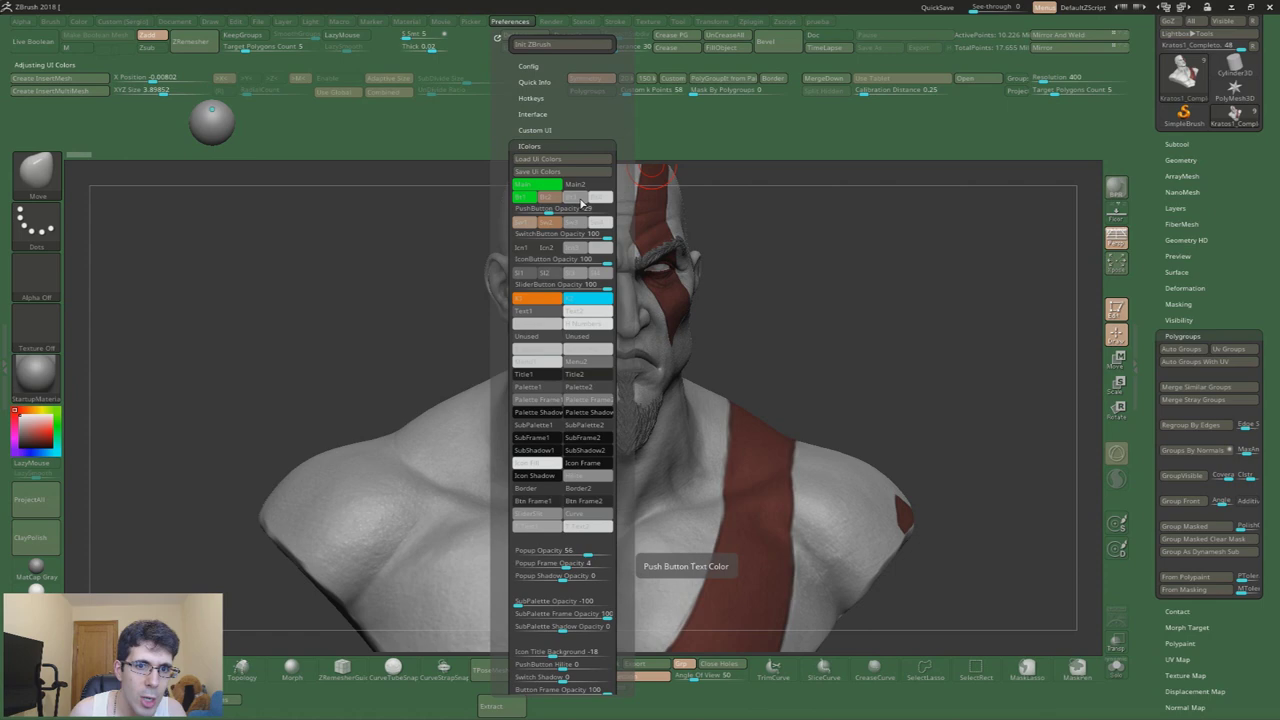
pyautogui.moveTo(581, 204); pyautogui.dragTo(567, 201)
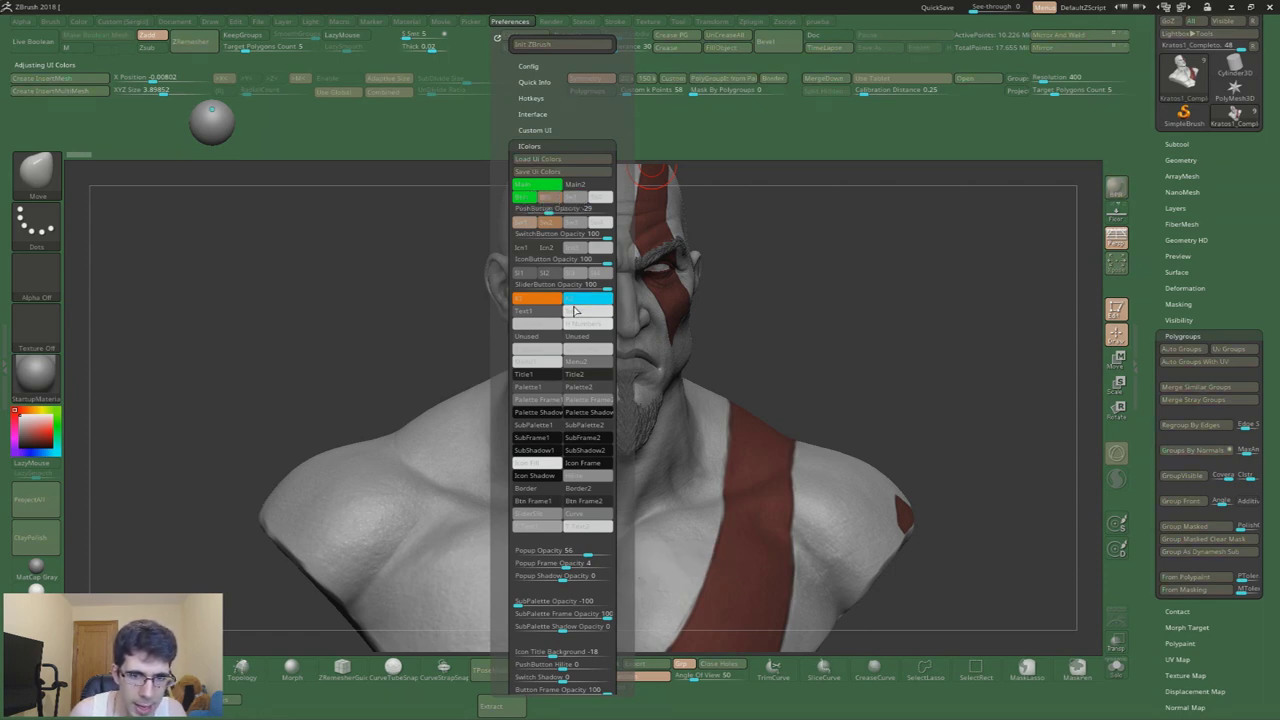
pyautogui.moveTo(567, 201)
pyautogui.mouseDown()
pyautogui.moveTo(549, 300)
pyautogui.moveTo(5, 363)
pyautogui.moveTo(550, 314)
pyautogui.mouseUp()
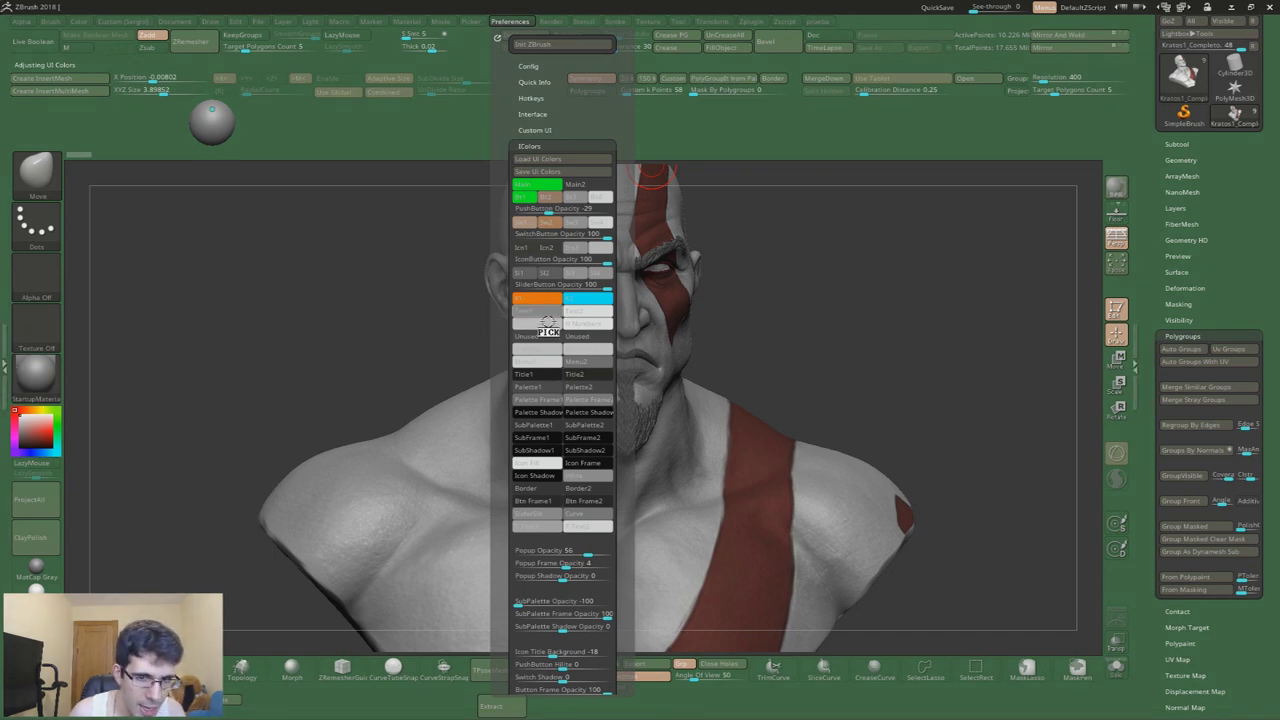
pyautogui.moveTo(550, 314); pyautogui.dragTo(549, 312)
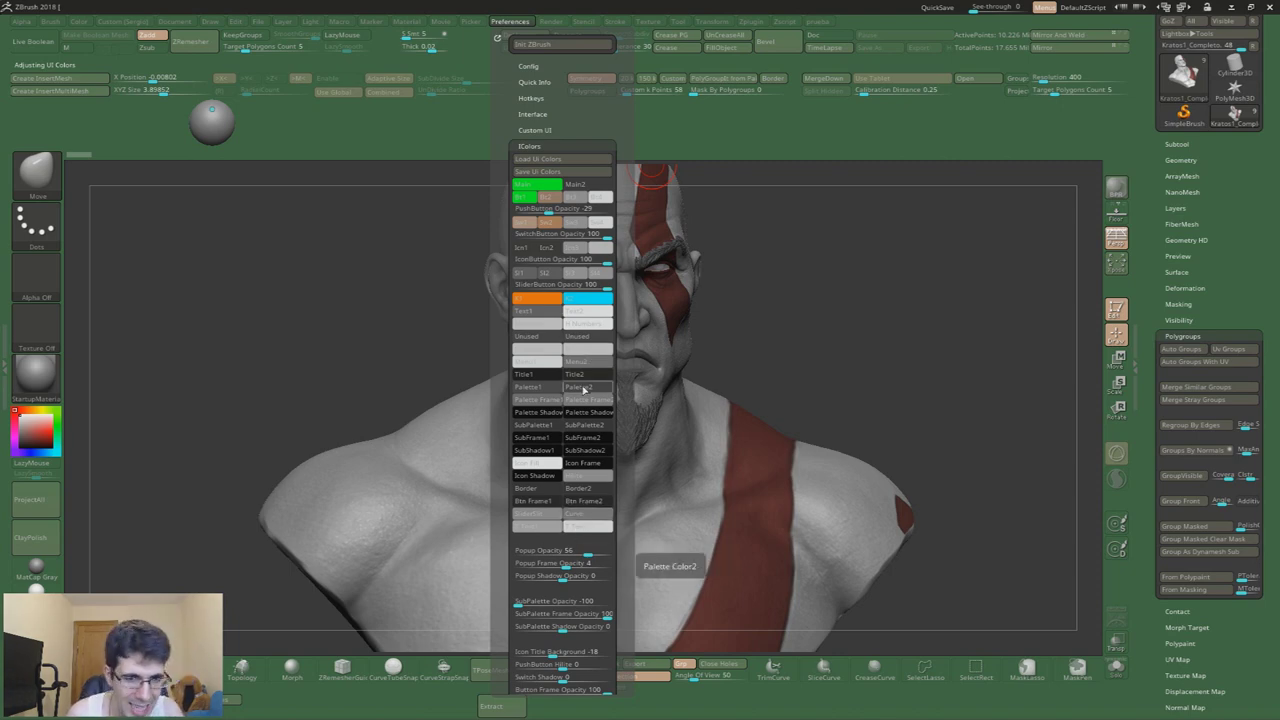
pyautogui.moveTo(538, 354); pyautogui.dragTo(546, 352)
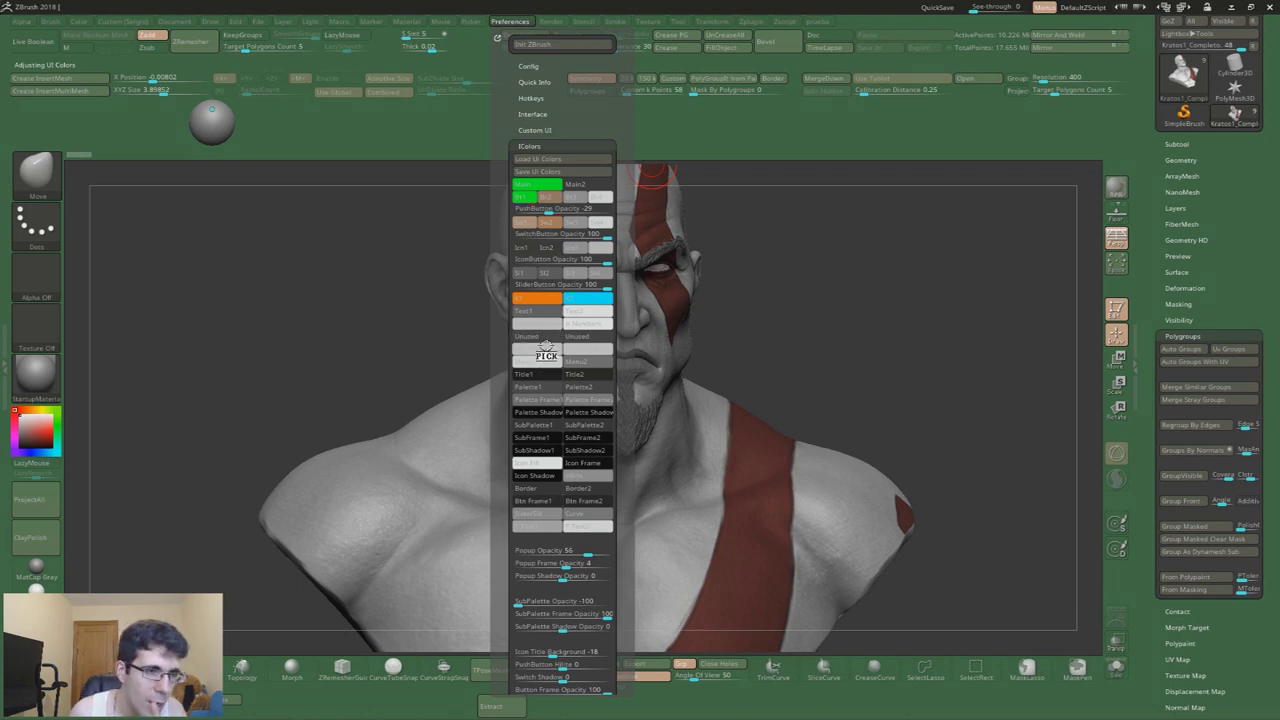
pyautogui.moveTo(546, 354); pyautogui.dragTo(547, 349)
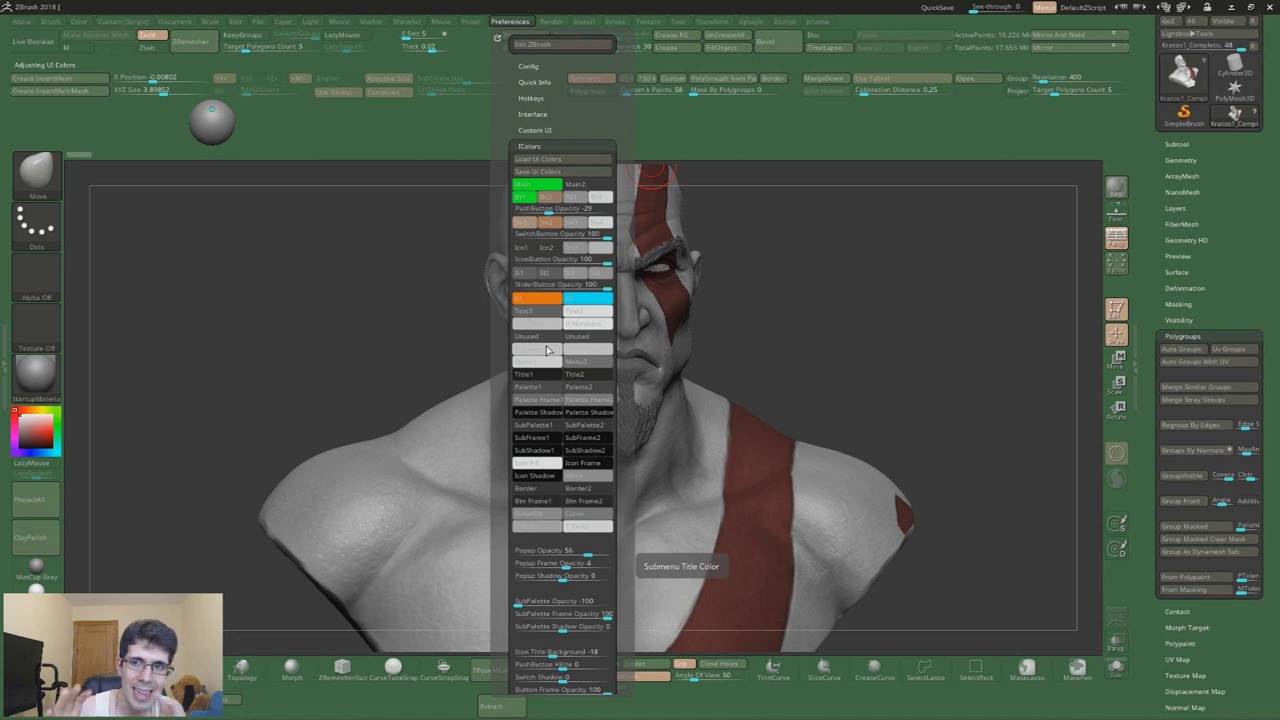
pyautogui.moveTo(547, 349); pyautogui.dragTo(545, 347)
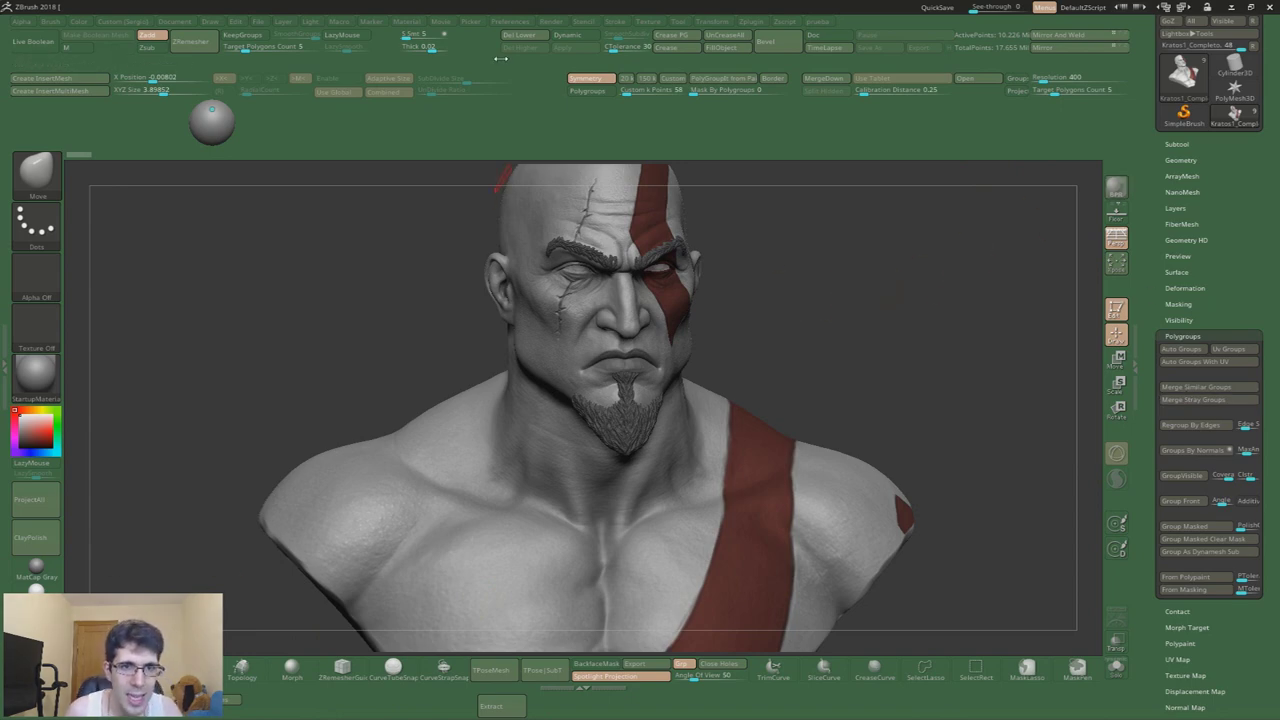
# - Drag the Topology brush into the right shelf, with Morph below it
pyautogui.click(524, 21)
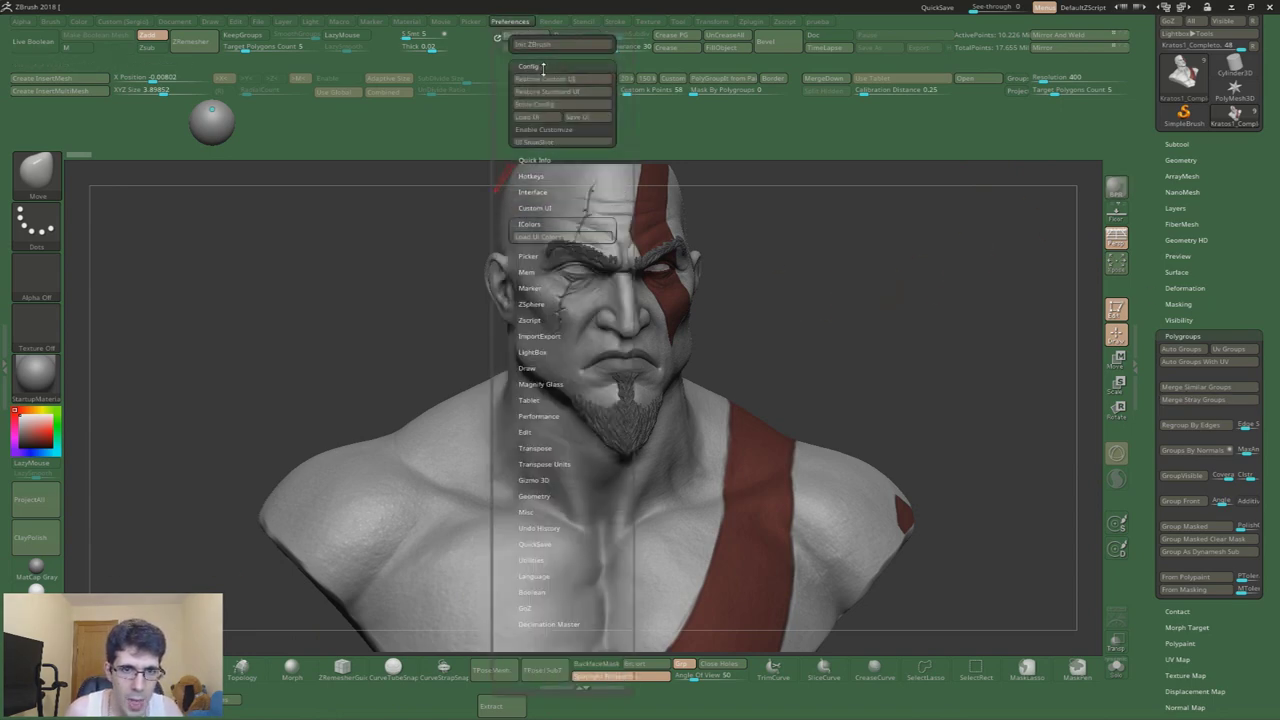
pyautogui.press('ctrl')
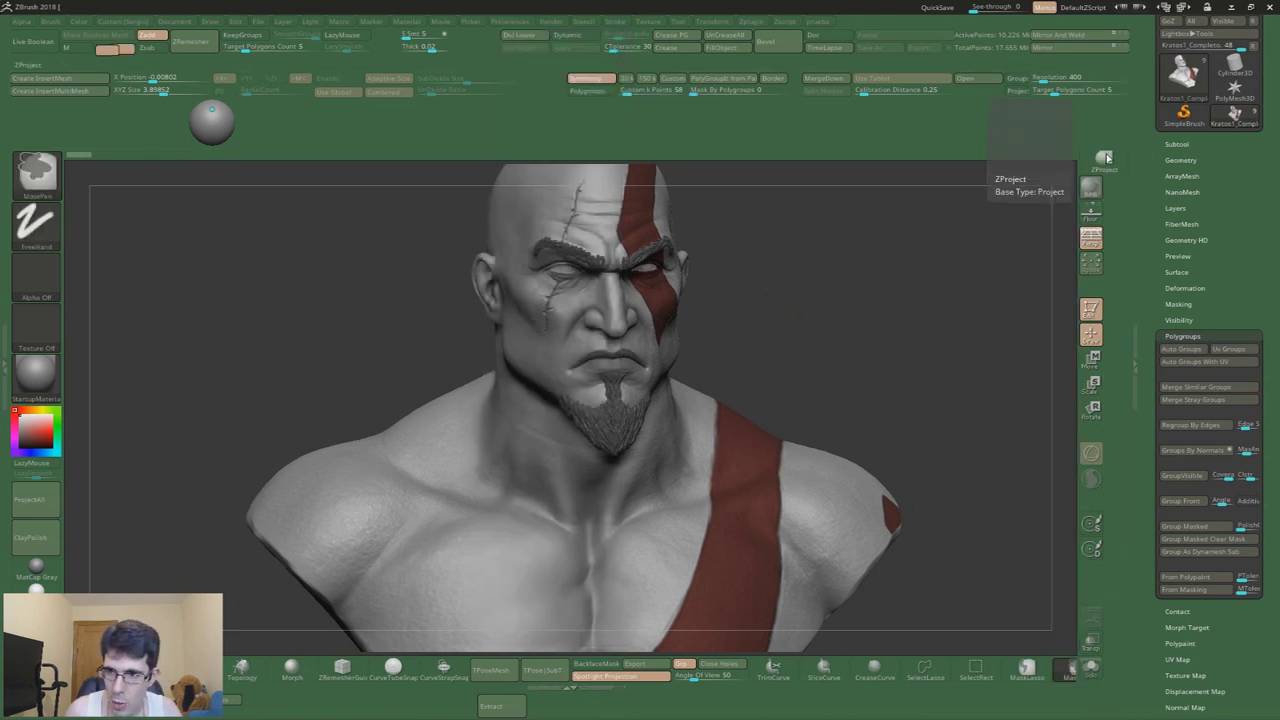
pyautogui.press('ctrl')
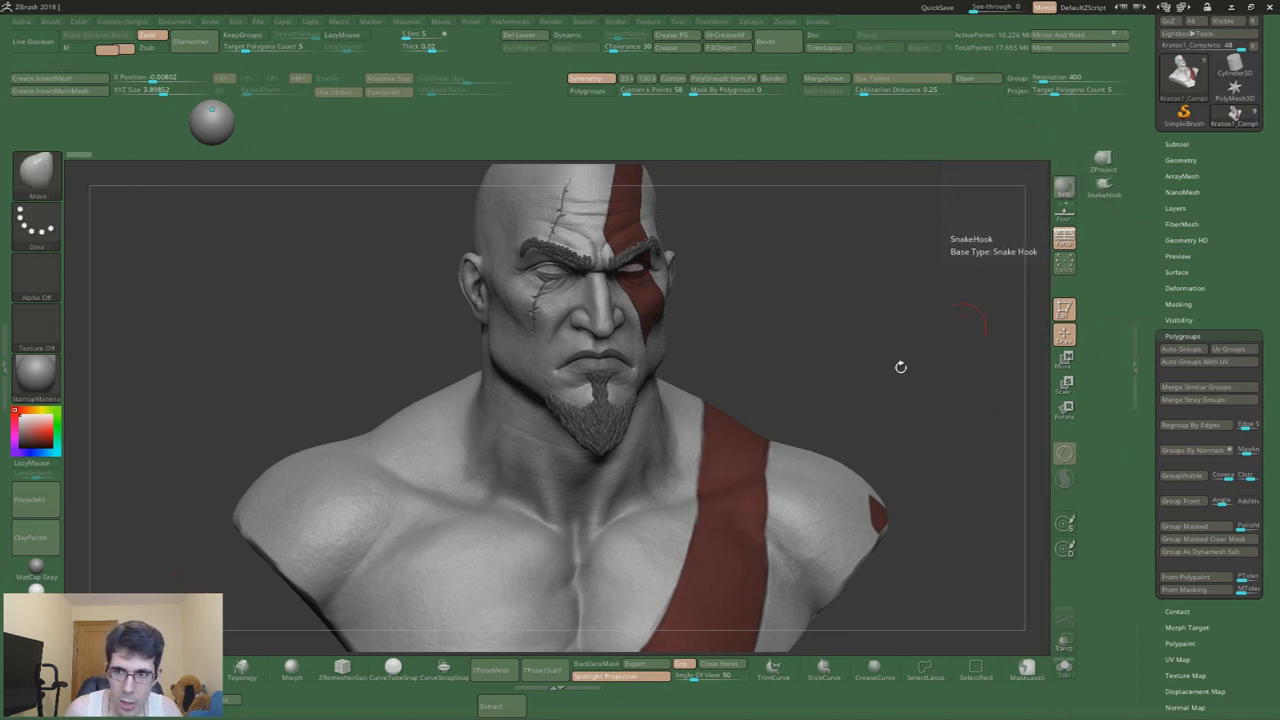
pyautogui.keyDown('ctrl'); pyautogui.keyDown('alt'); pyautogui.moveTo(241, 668); pyautogui.dragTo(1103, 208); pyautogui.keyUp('alt'); pyautogui.keyUp('ctrl')
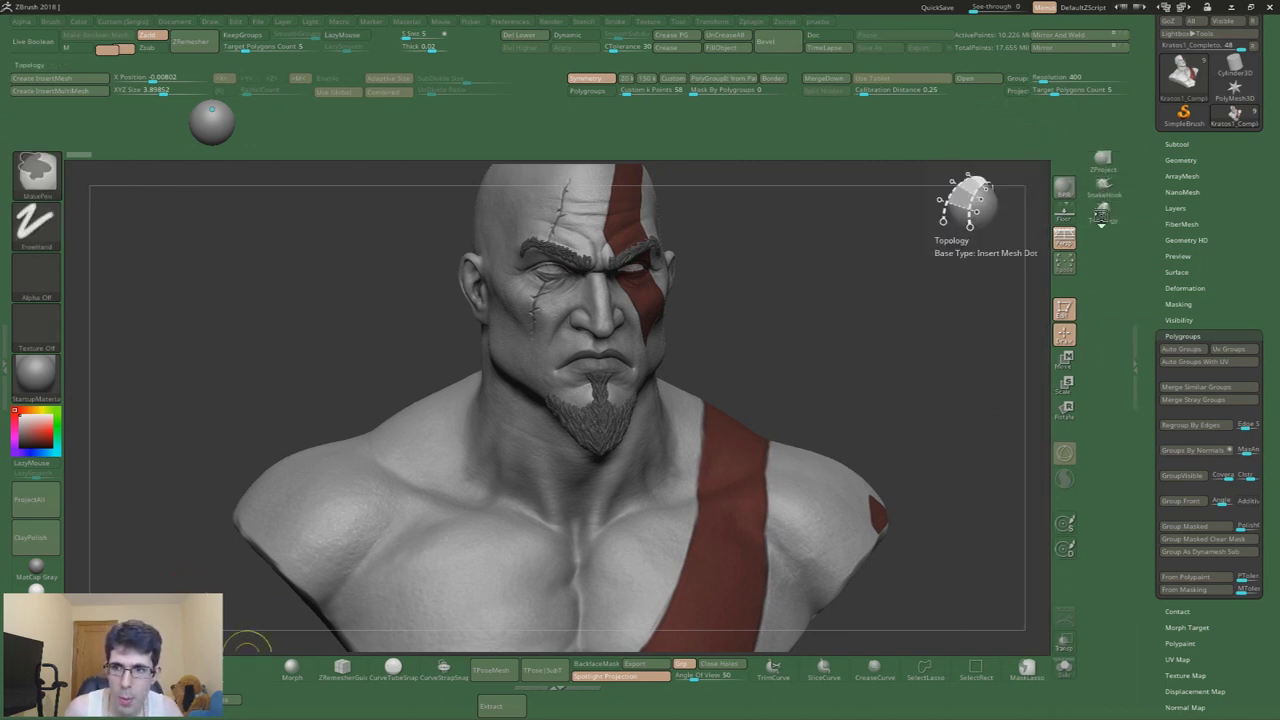
pyautogui.keyDown('ctrl'); pyautogui.keyDown('alt'); pyautogui.moveTo(291, 668); pyautogui.dragTo(1103, 235); pyautogui.keyUp('alt'); pyautogui.keyUp('ctrl')
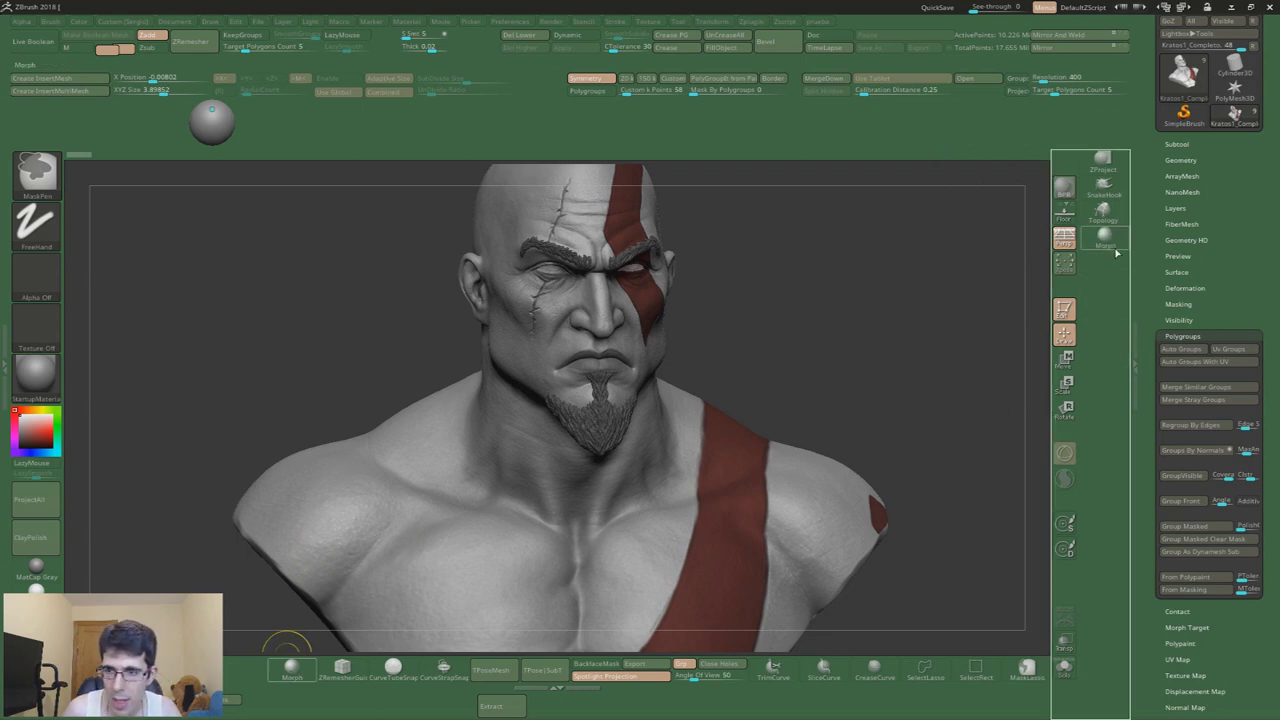